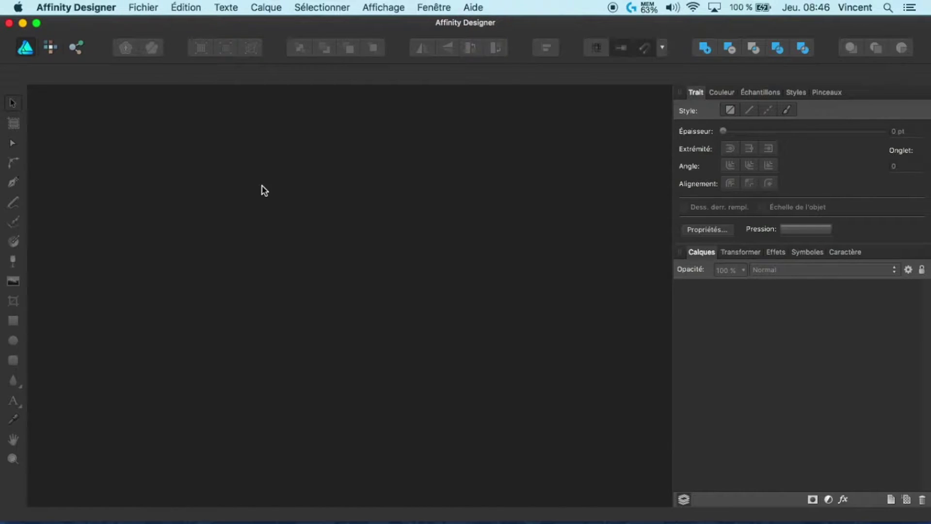
Create a Web document with the WXGA preset, 1280 x 800 px at 72 DPI, with an artboard and transparent background
click(142, 8)
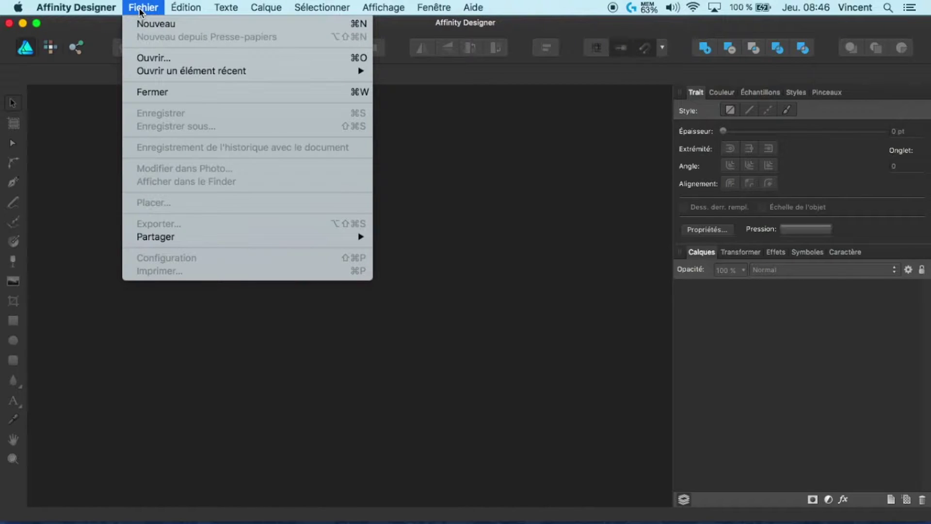
click(150, 23)
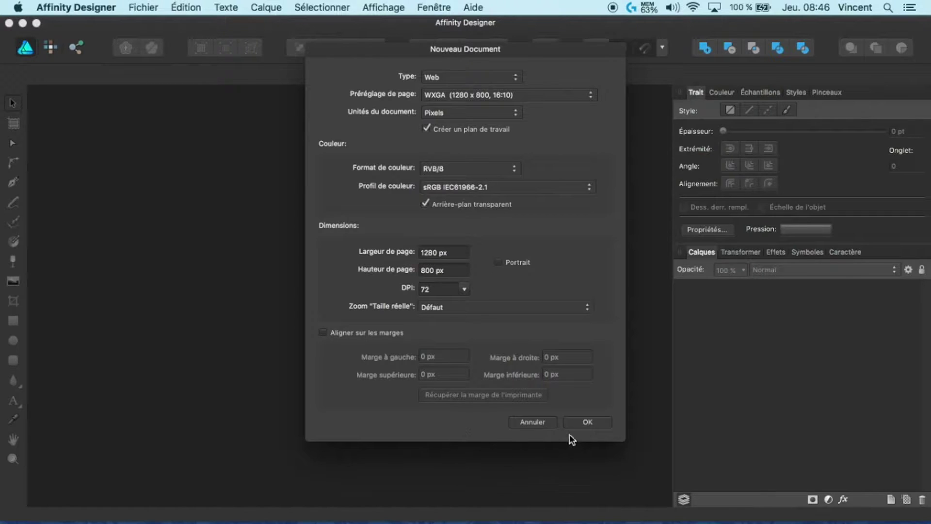
click(586, 423)
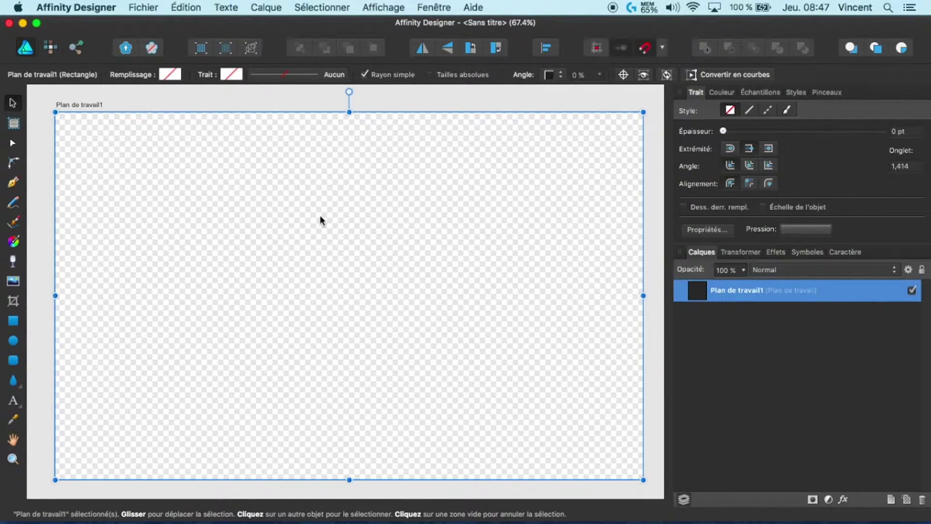
Rename the artboard as Mathbird
double_click(737, 290)
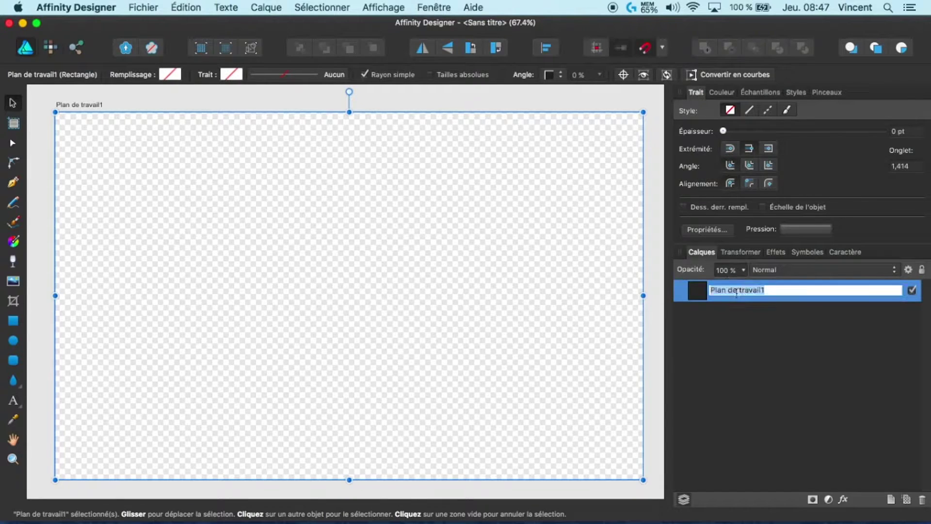
click(806, 291)
key(BackSpace)
key(BackSpace)
key(BackSpace)
key(BackSpace)
key(BackSpace)
key(BackSpace)
key(BackSpace)
key(BackSpace)
key(BackSpace)
key(BackSpace)
key(BackSpace)
key(BackSpace)
key(BackSpace)
key(BackSpace)
key(BackSpace)
key(BackSpace)
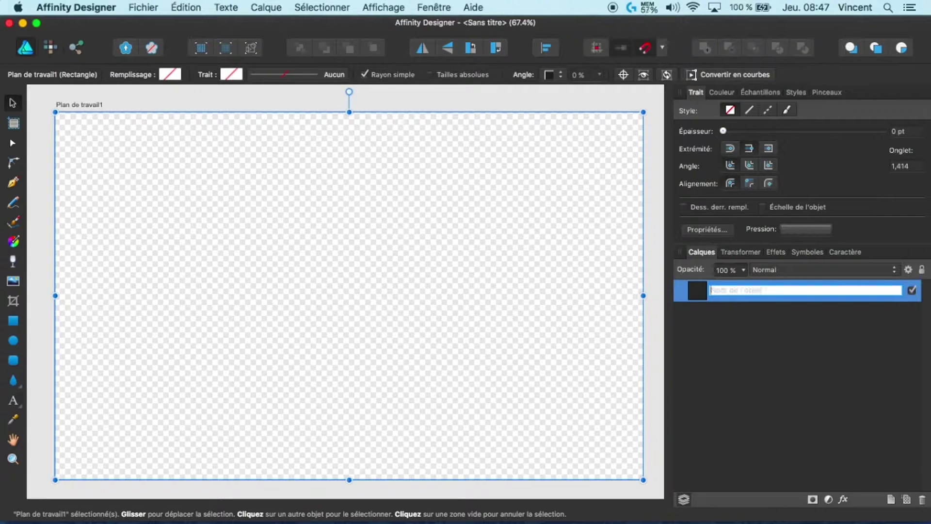
click(380, 8)
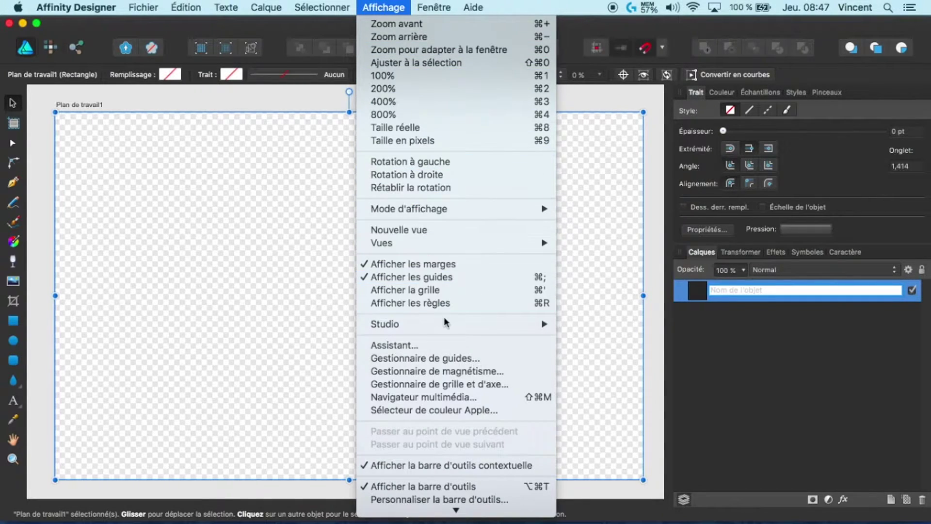
mouse_move(474, 326)
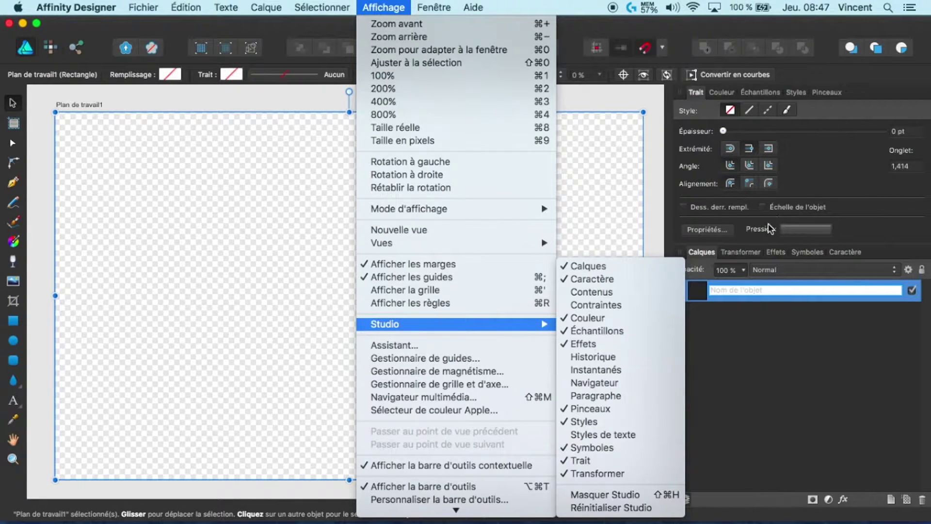
click(736, 290)
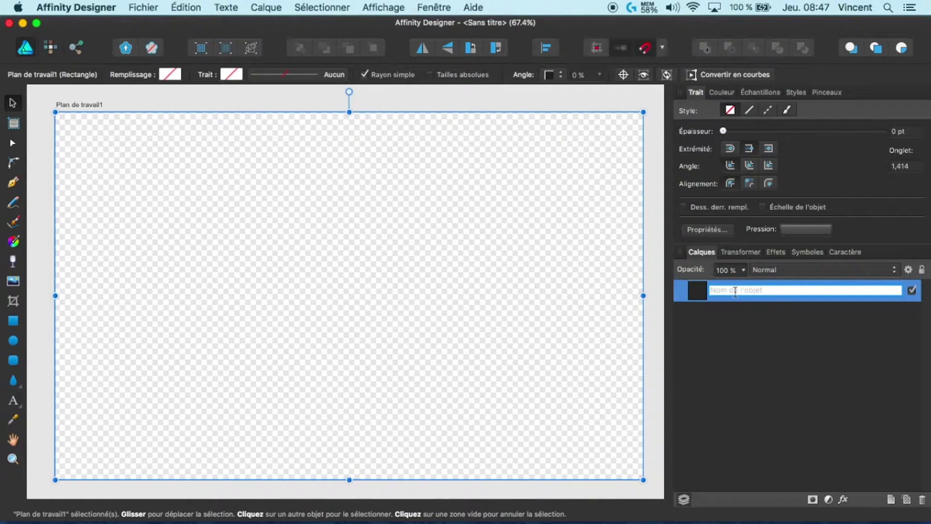
text(Mathbird)
click(414, 244)
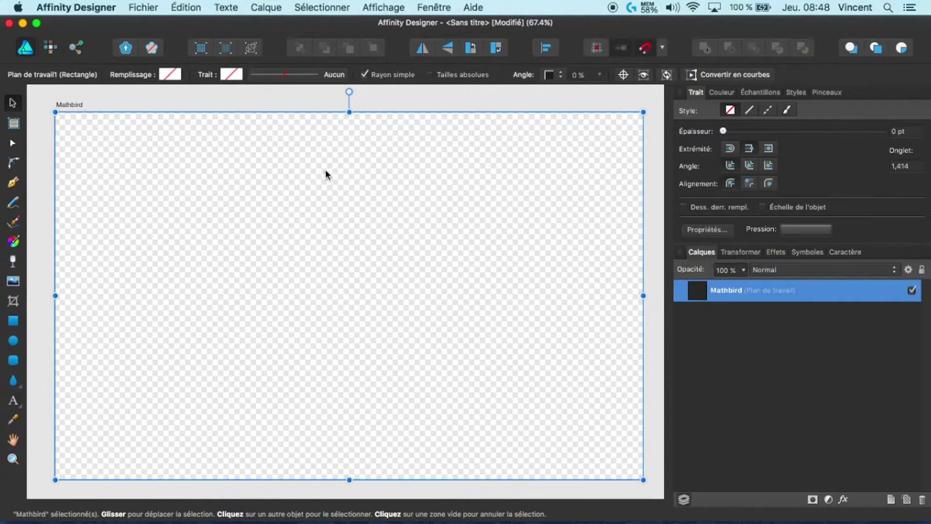
Draw a circle about 360 px in diameter in the artboard's upper middle and fill it with cyan (hue 185, saturation 100, lightness 50)
click(14, 342)
click(209, 317)
drag(209, 316, 375, 126)
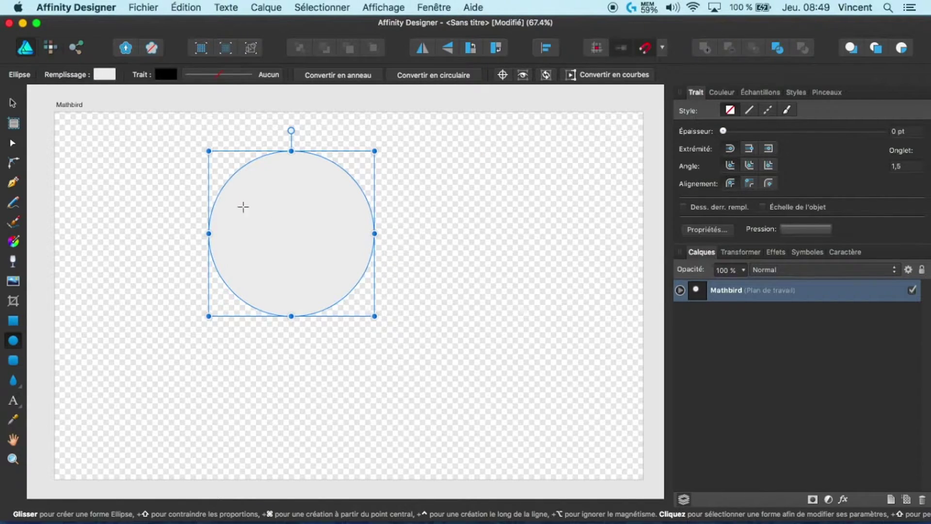
click(107, 74)
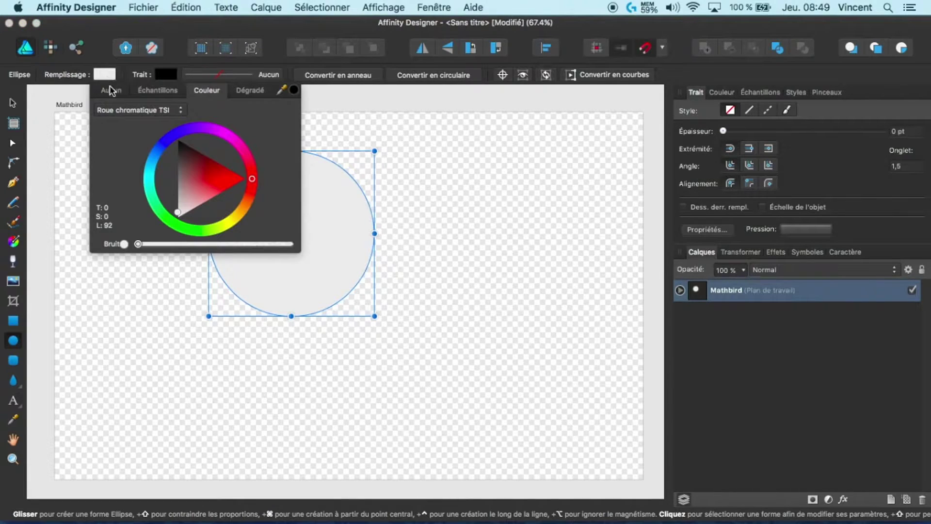
click(151, 175)
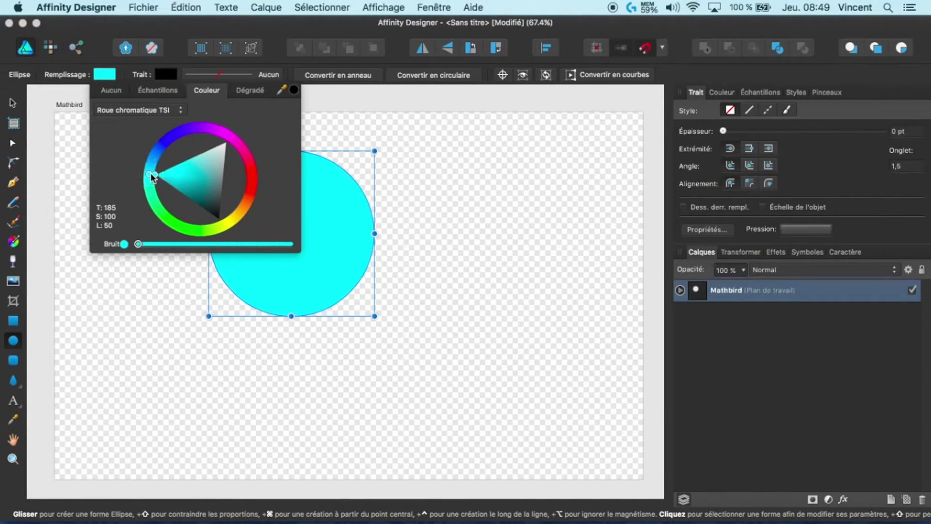
click(143, 74)
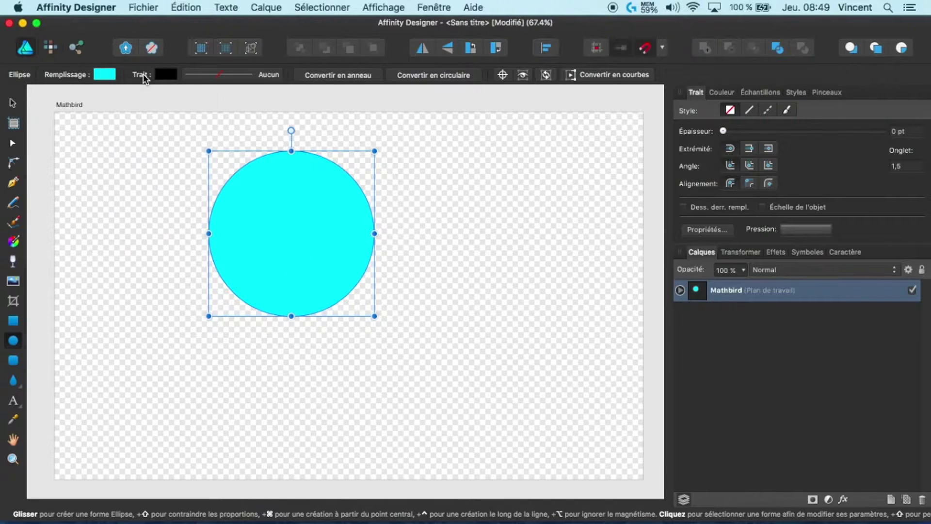
Try a solid 10 pt black stroke on the circle and remove it again
click(245, 75)
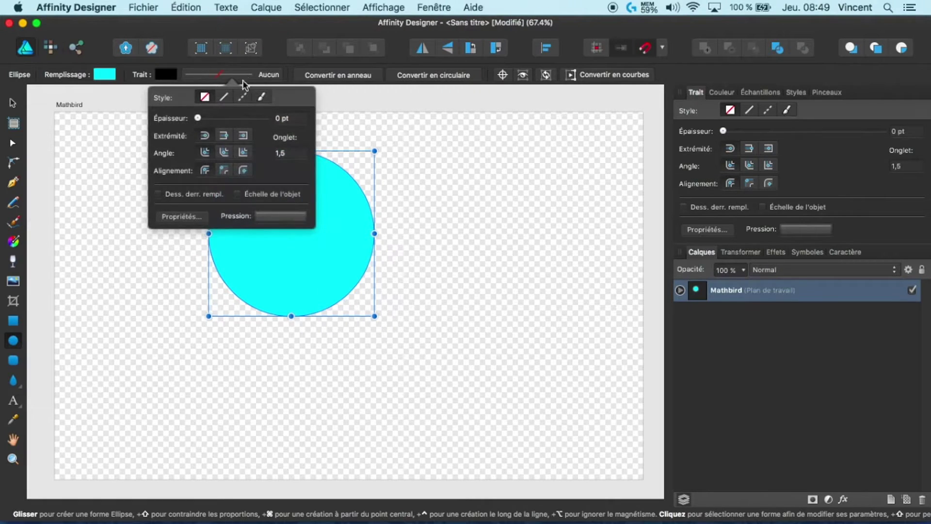
click(226, 102)
mouse_move(199, 117)
mouse_down()
mouse_move(260, 119)
mouse_move(227, 125)
mouse_up()
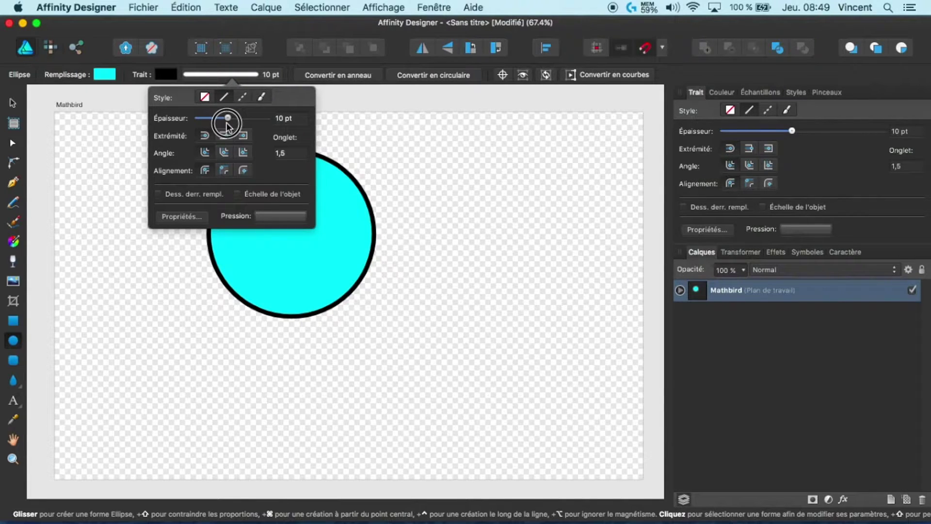
drag(228, 124, 227, 125)
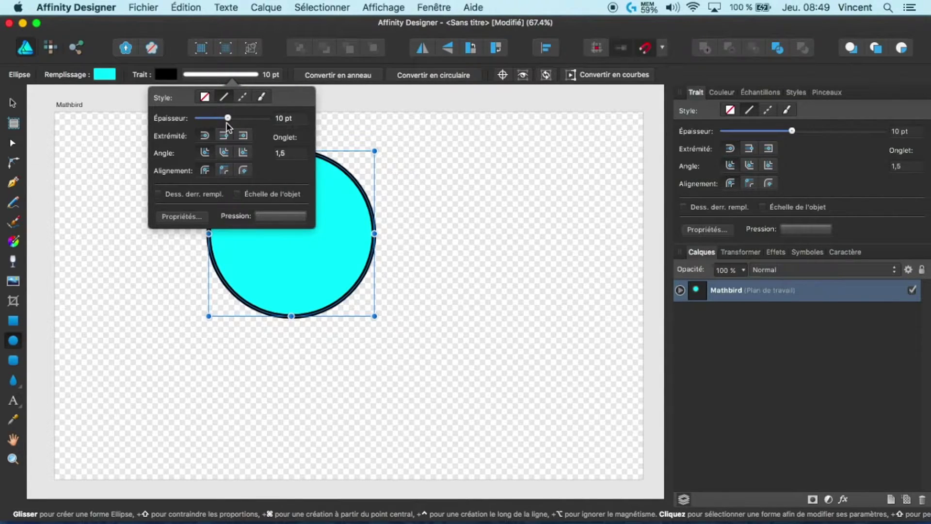
click(205, 100)
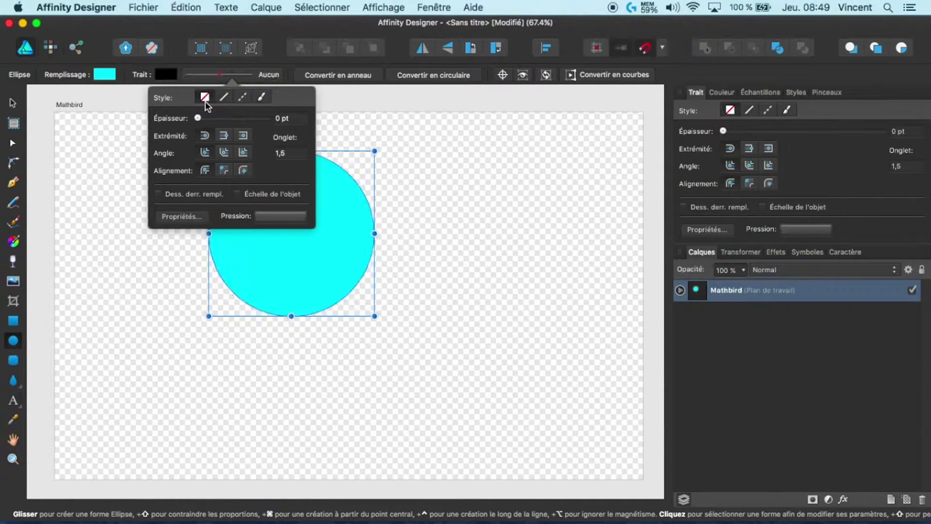
Move the circle slightly down and to the right, to about X 372, Y 110 px
click(397, 136)
click(14, 102)
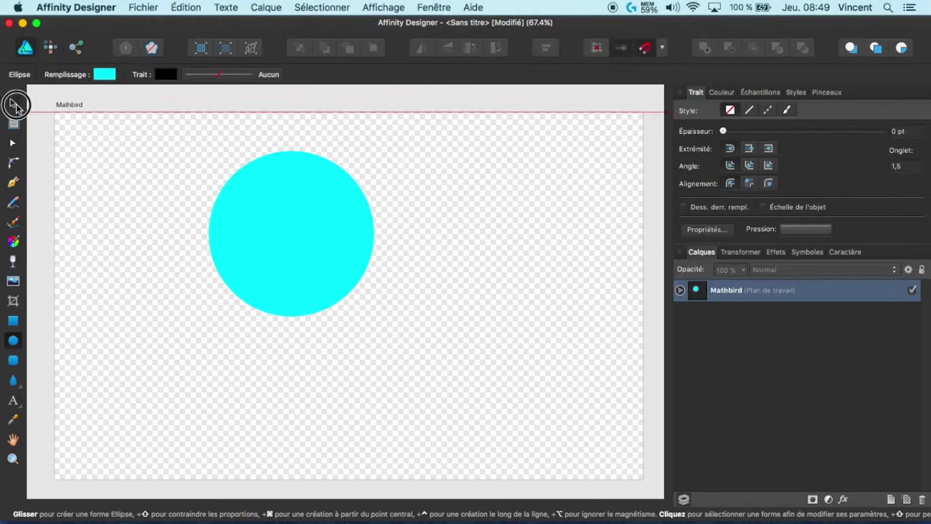
click(316, 240)
mouse_move(312, 239)
mouse_down()
mouse_move(360, 256)
mouse_move(330, 227)
mouse_move(312, 219)
mouse_move(315, 234)
mouse_move(295, 220)
mouse_move(313, 239)
mouse_up()
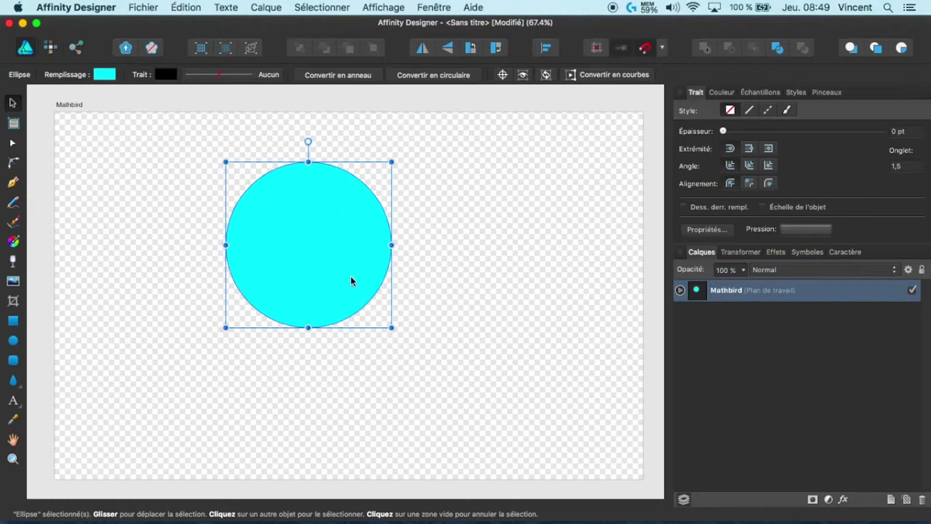
Lock the circle's proportions and set its width to 300 px
click(740, 252)
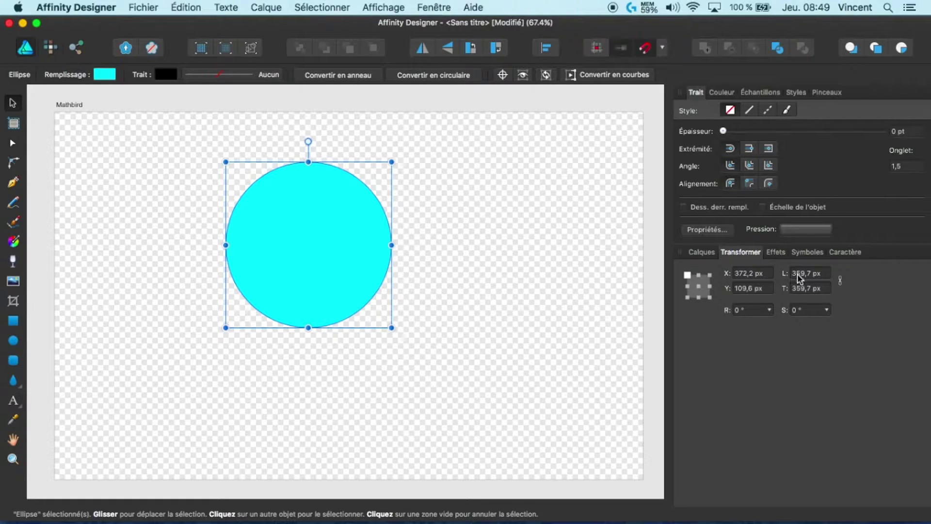
click(840, 281)
click(825, 274)
key(BackSpace)
key(BackSpace)
key(BackSpace)
key(BackSpace)
key(BackSpace)
key(BackSpace)
key(BackSpace)
key(BackSpace)
text(300)
key(Return)
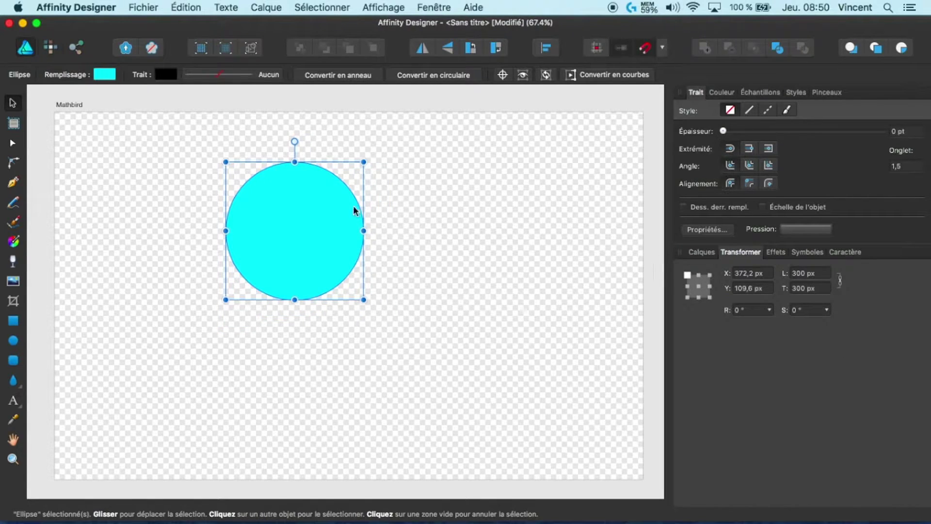
Move the 300 px circle toward the artboard's upper-left corner, to about X 90, Y 41 px
drag(288, 228, 290, 247)
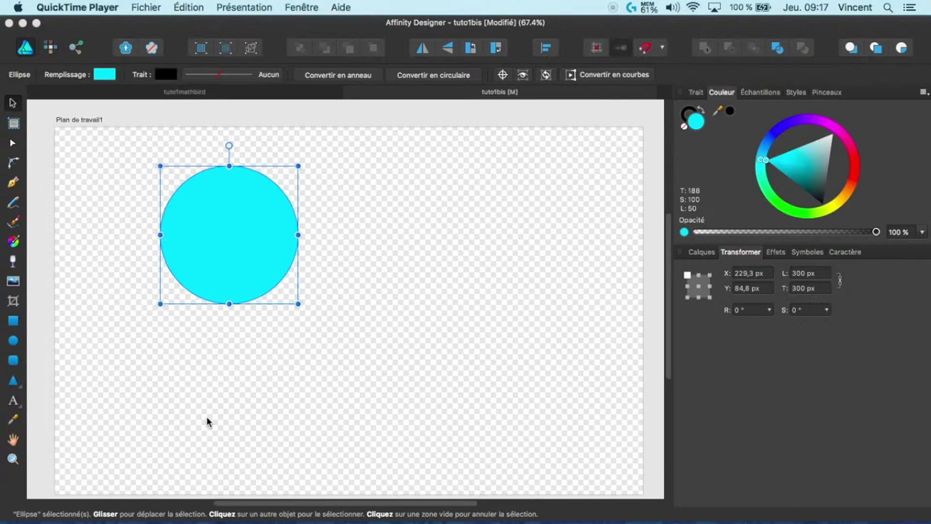
click(228, 235)
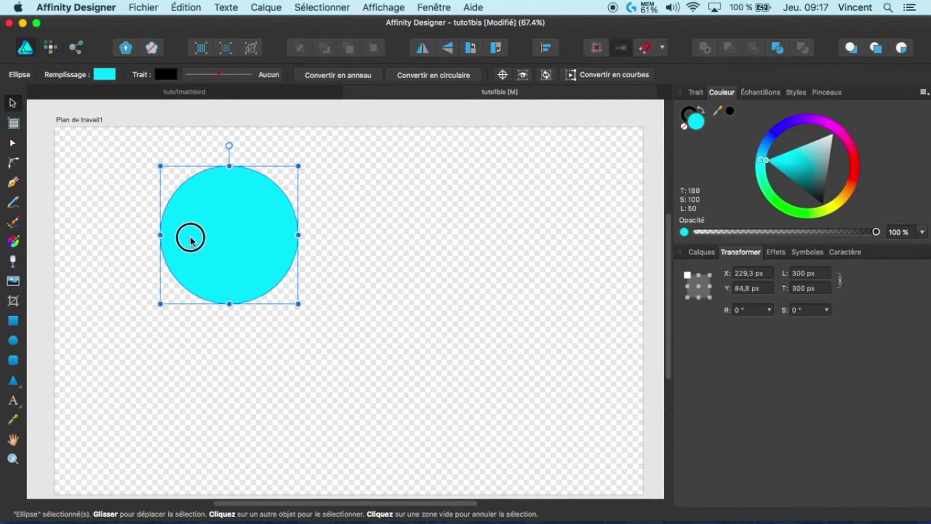
click(445, 241)
click(245, 237)
drag(245, 237, 202, 228)
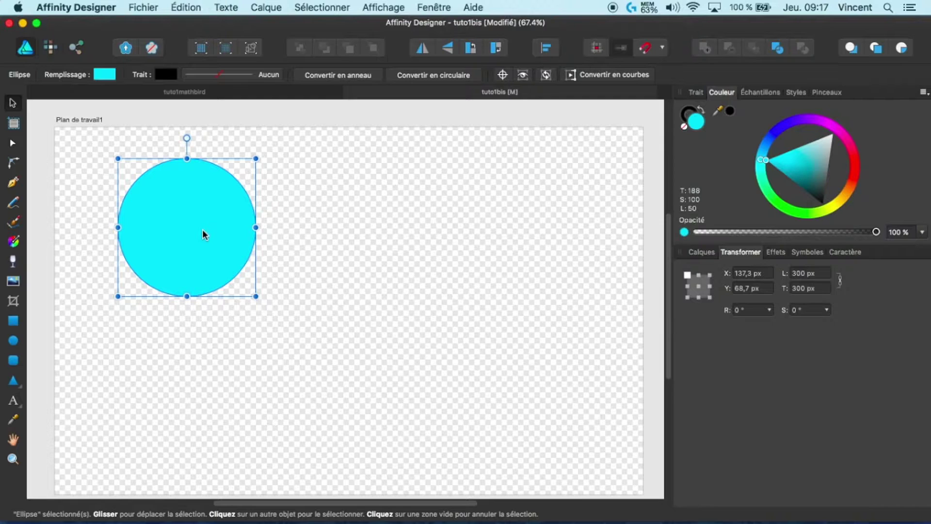
drag(202, 228, 181, 215)
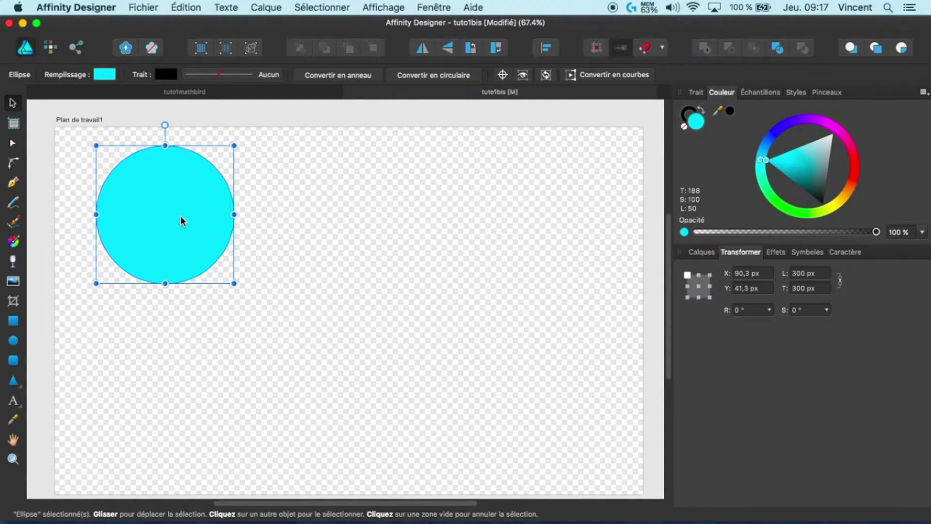
Duplicate the cyan circle and place the copy in the lower centre of the artboard
alt+drag(180, 216, 406, 359)
click(272, 359)
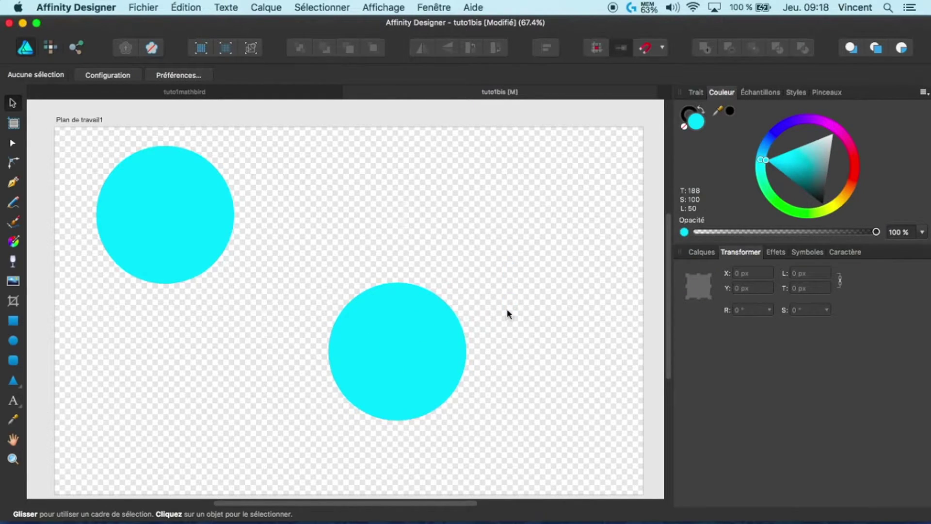
drag(293, 264, 490, 357)
drag(325, 247, 488, 351)
Draw a rectangle about 530 x 232 px over the copied circle's upper half and fill it dark teal (hue 188, saturation 49, lightness 19)
click(13, 322)
drag(270, 247, 514, 354)
click(814, 190)
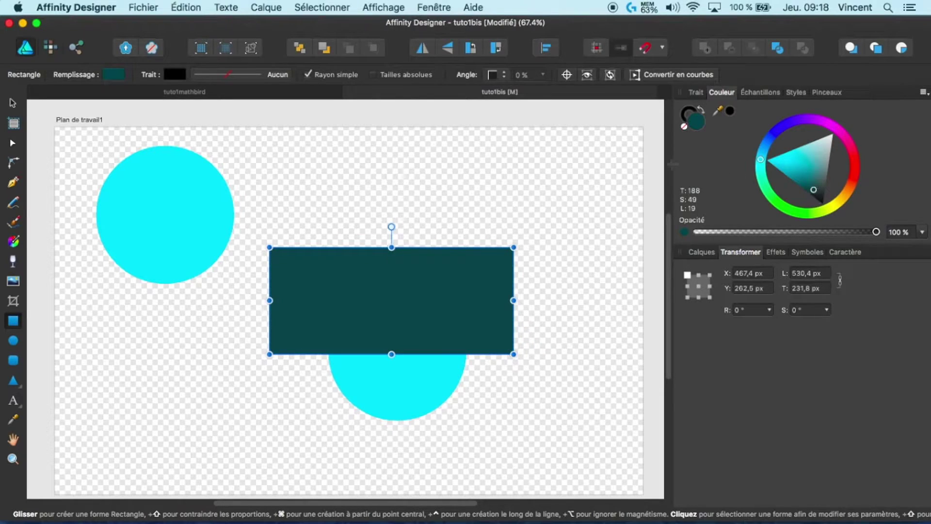
Turn on snapping and move the lower circle so its centre snaps to the midpoint of the rectangle's bottom edge
click(13, 103)
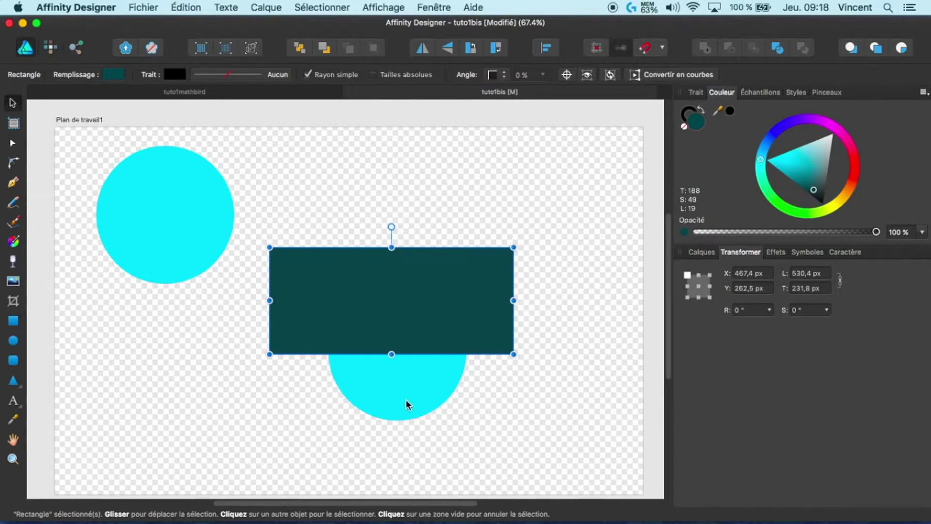
click(406, 400)
mouse_move(406, 400)
mouse_down()
mouse_move(405, 383)
mouse_move(399, 414)
mouse_move(460, 397)
mouse_move(383, 393)
mouse_move(386, 406)
mouse_move(396, 384)
mouse_up()
click(470, 328)
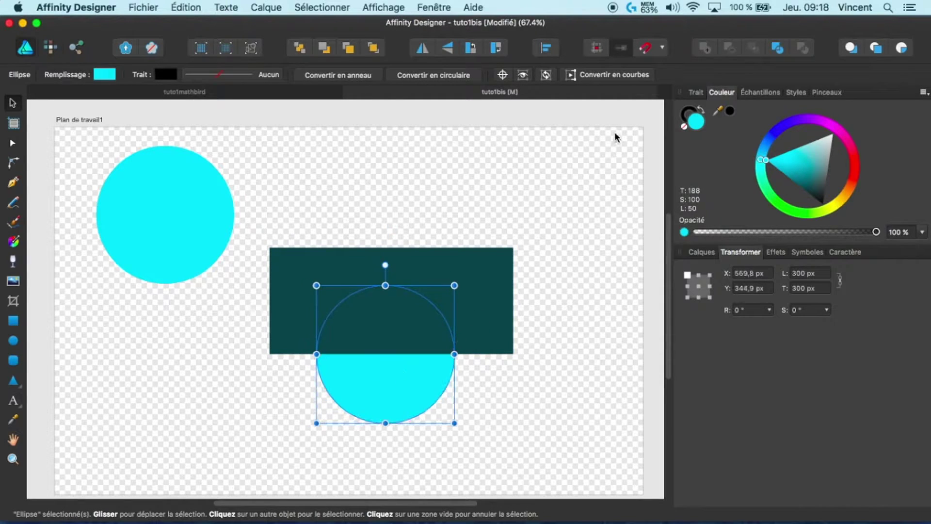
click(646, 50)
click(663, 48)
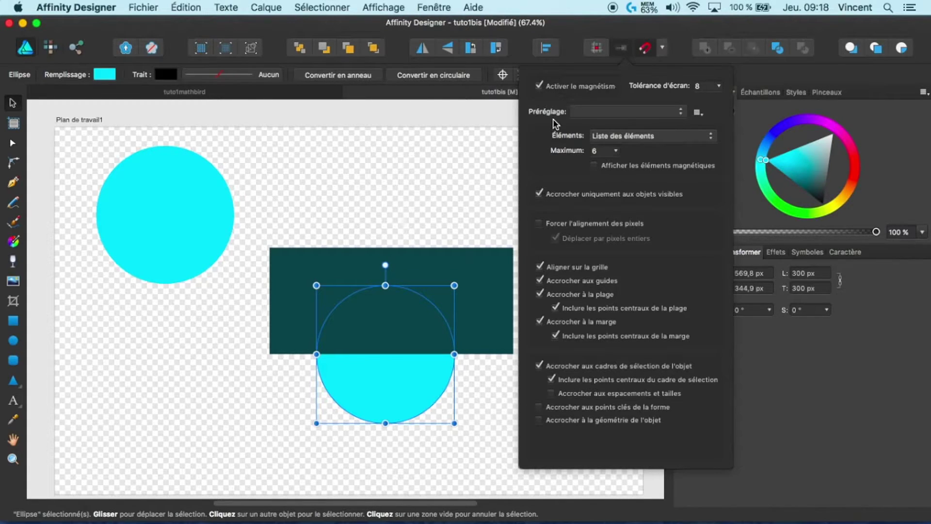
click(456, 181)
drag(388, 419, 403, 402)
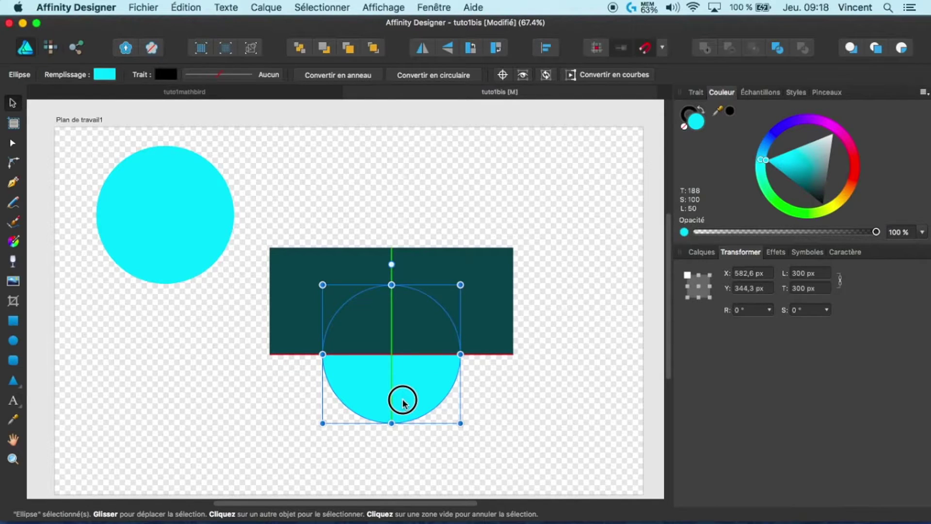
drag(403, 401, 405, 396)
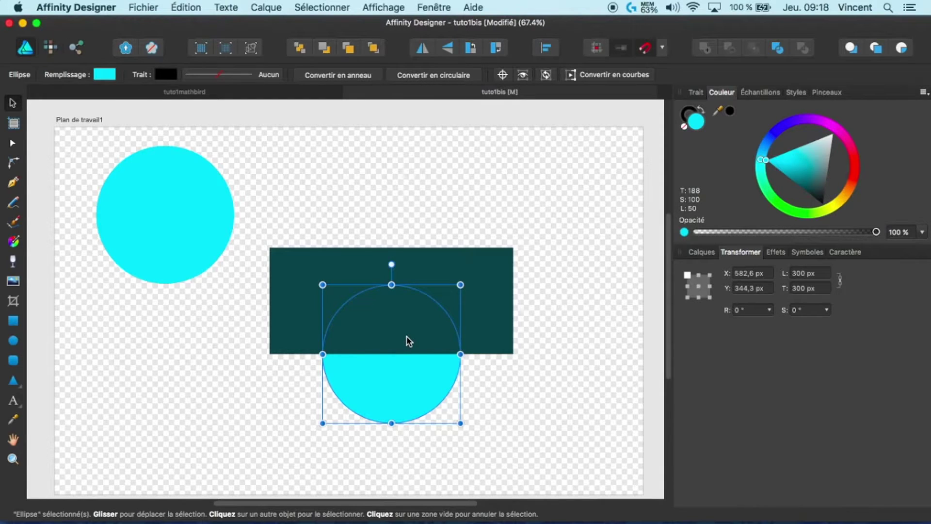
Subtract the dark teal rectangle from the lower cyan circle to leave a 300 x 150 px half circle
click(511, 402)
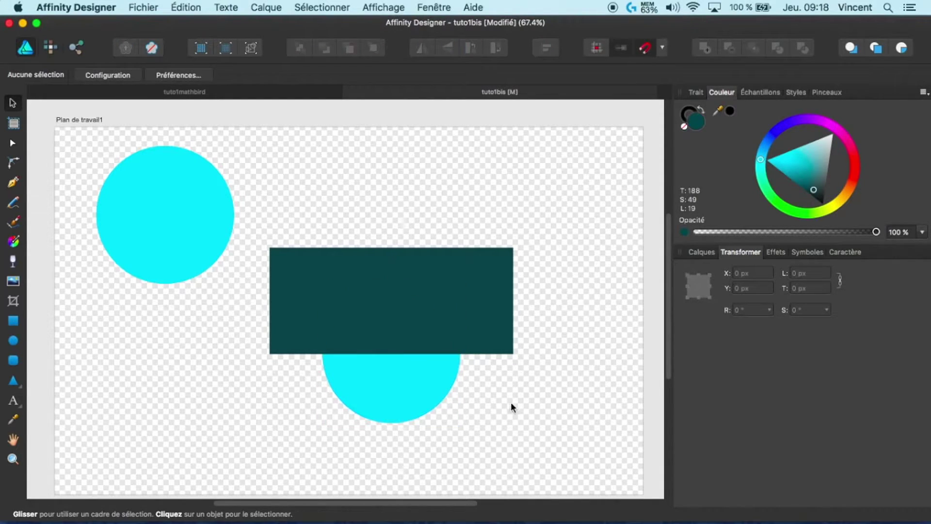
click(409, 406)
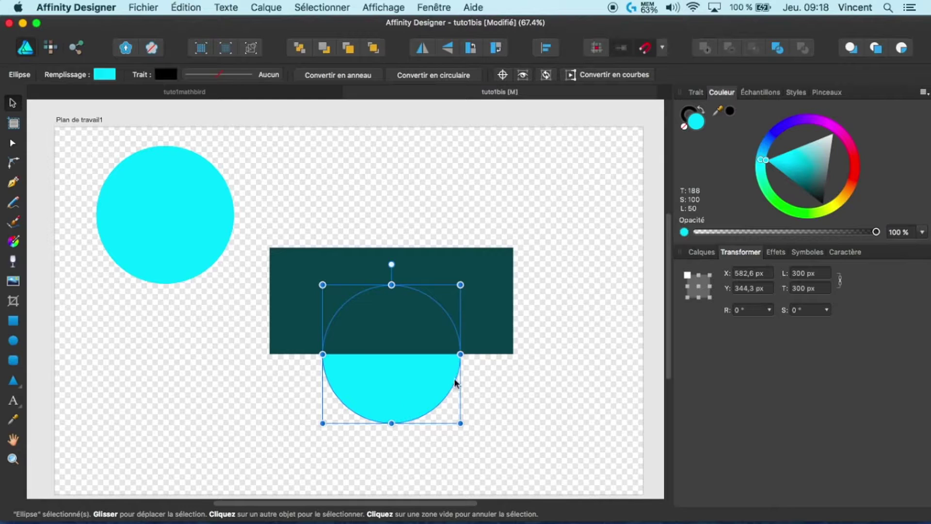
shift+click(489, 281)
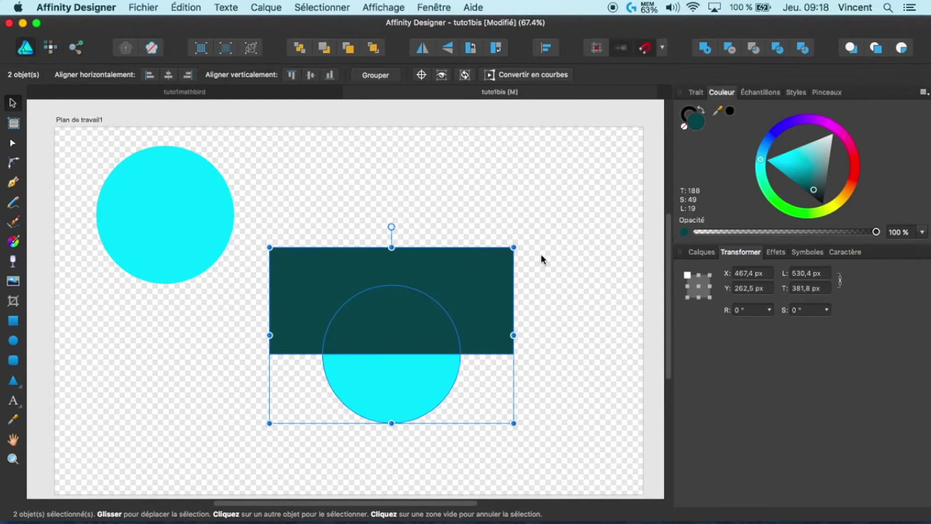
click(729, 49)
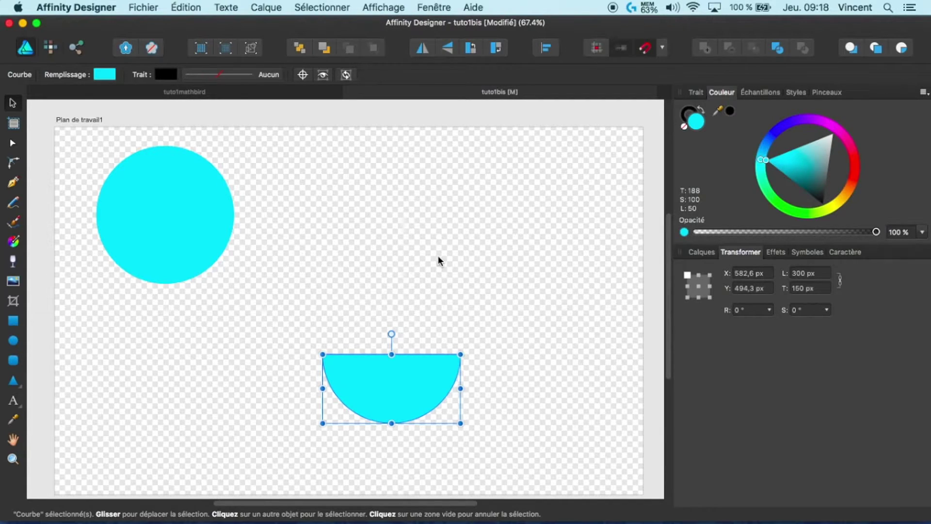
Move the half circle beside the full circle and place a duplicate below them, at about X 260, Y 476 px
drag(393, 374, 355, 218)
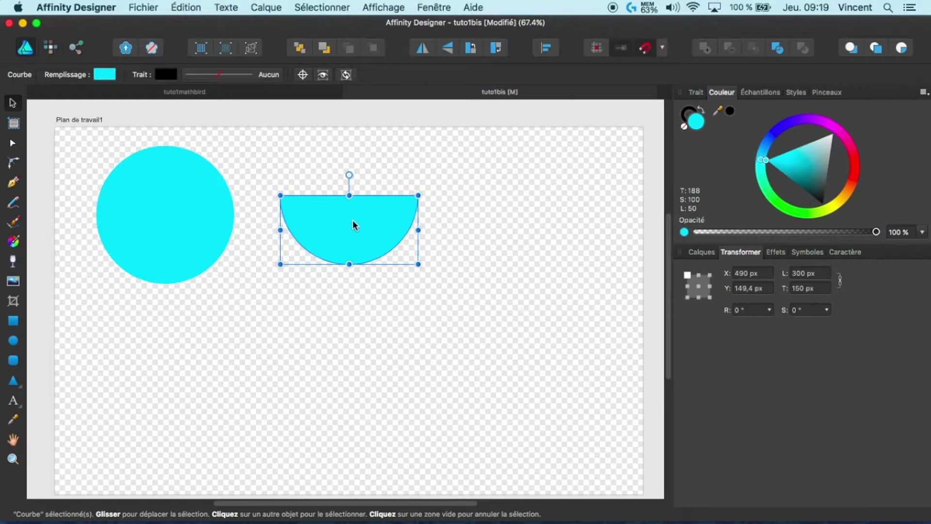
drag(353, 221, 248, 373)
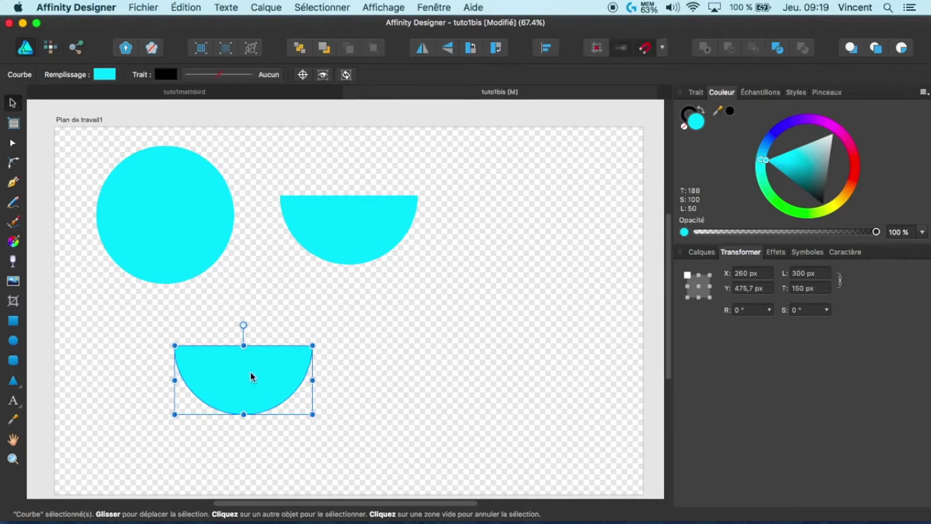
Expand the artboard's layers and fill the lower half circle with orange
click(708, 252)
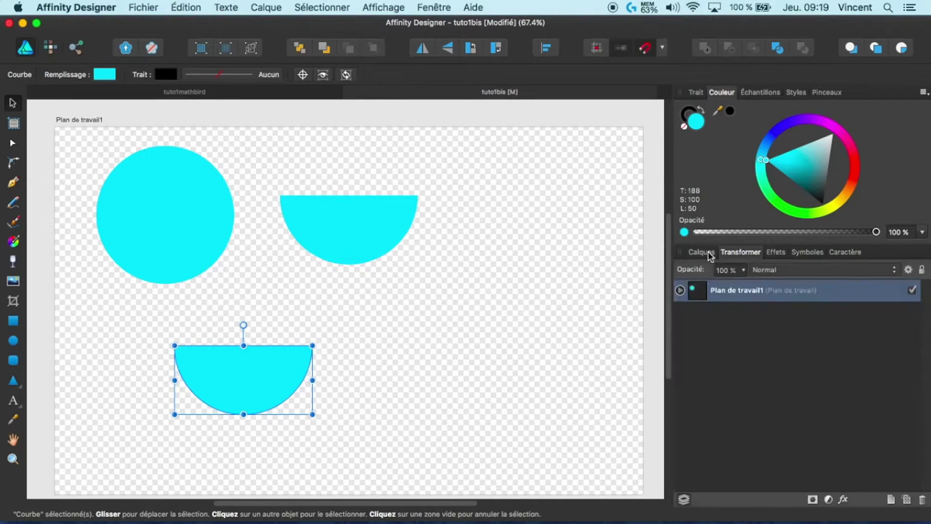
click(681, 290)
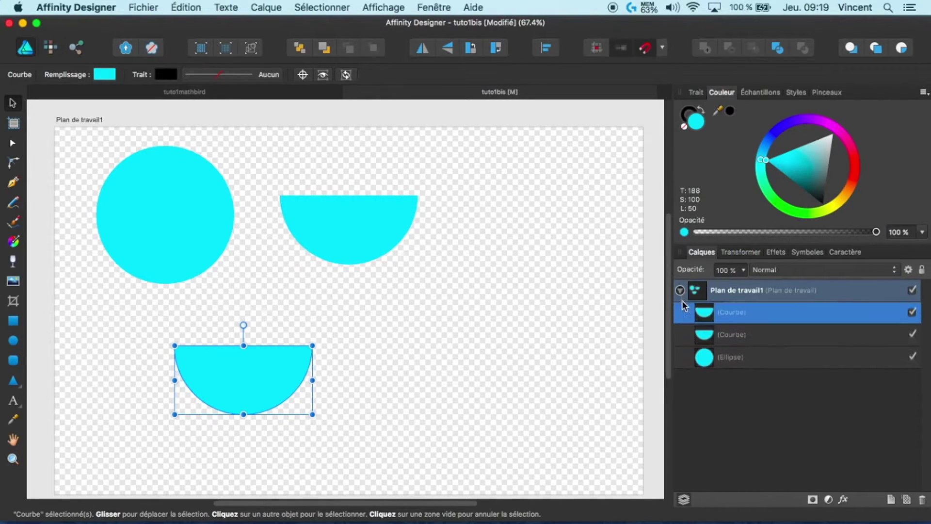
click(715, 335)
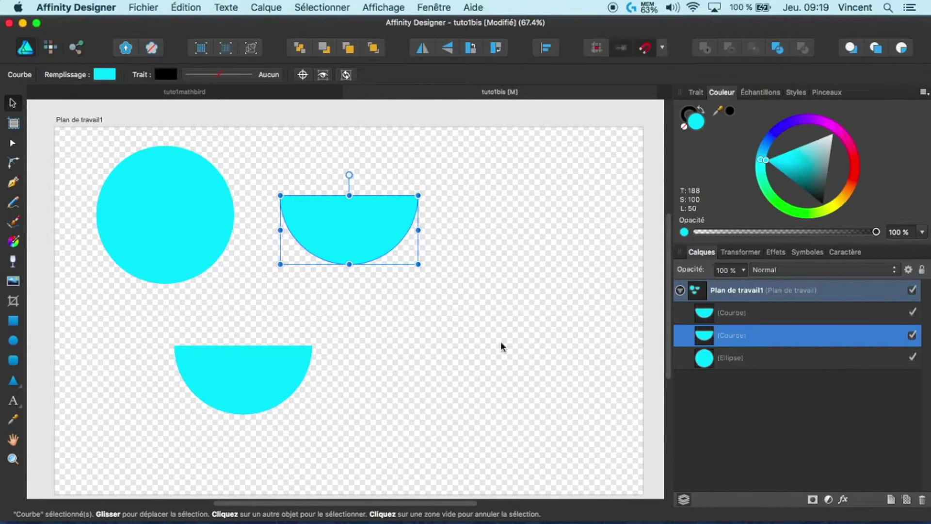
click(702, 315)
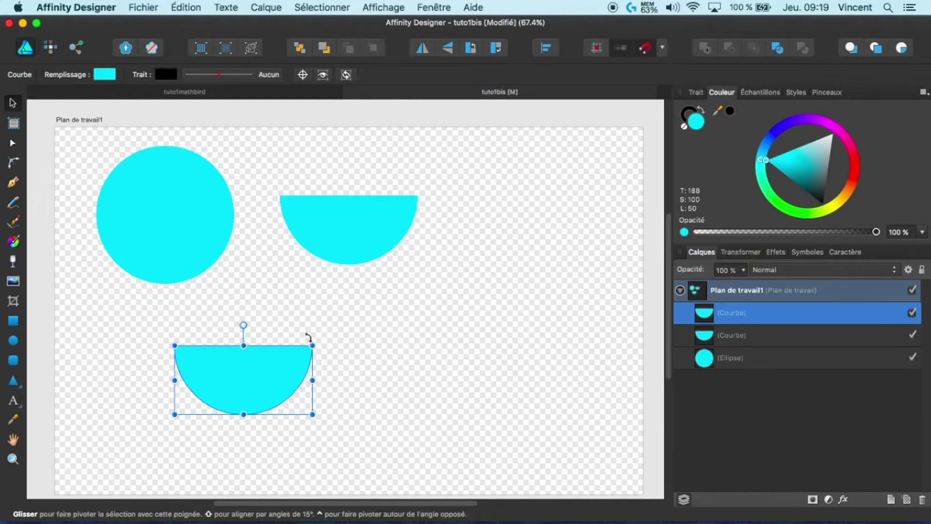
click(109, 76)
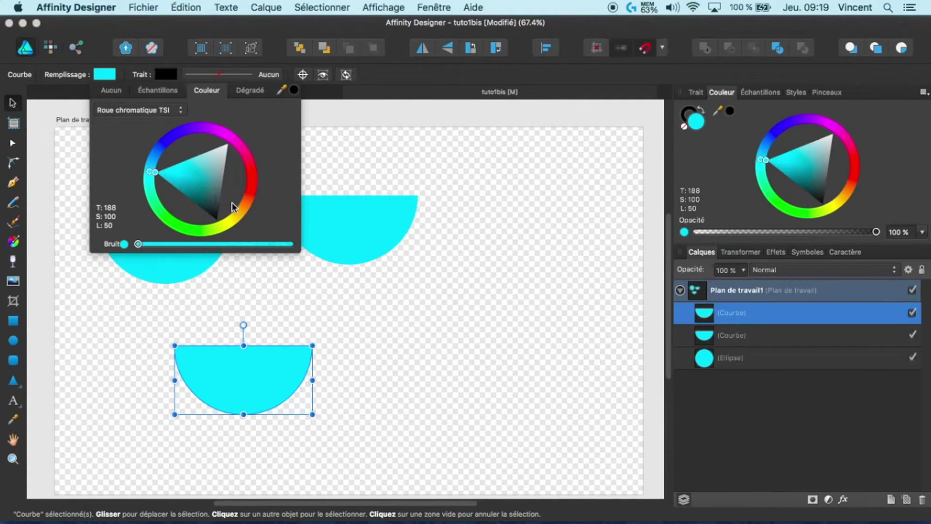
click(213, 193)
mouse_move(247, 203)
mouse_down()
mouse_move(242, 211)
mouse_move(217, 189)
mouse_move(244, 213)
mouse_move(245, 203)
mouse_up()
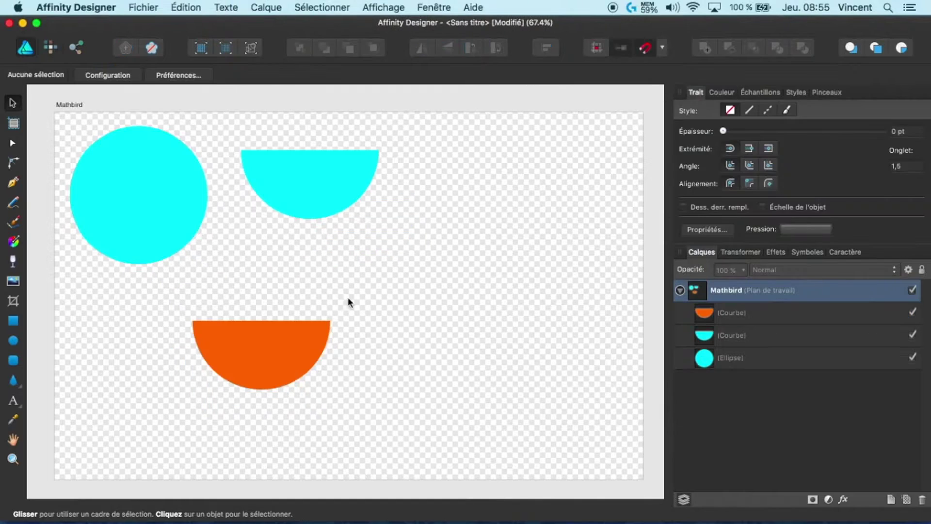
Move the orange half circle slightly up and overlay a smaller duplicate that shares its upper-left corner
click(262, 340)
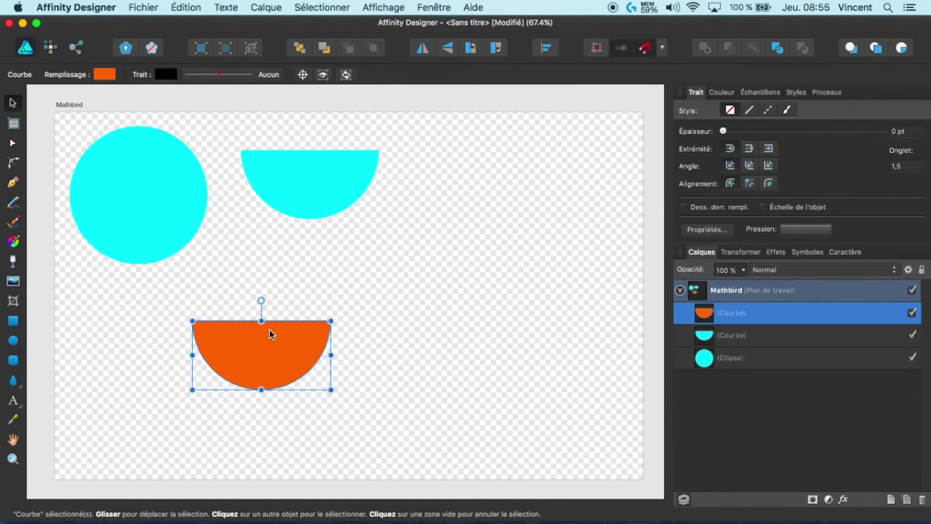
drag(262, 341, 261, 315)
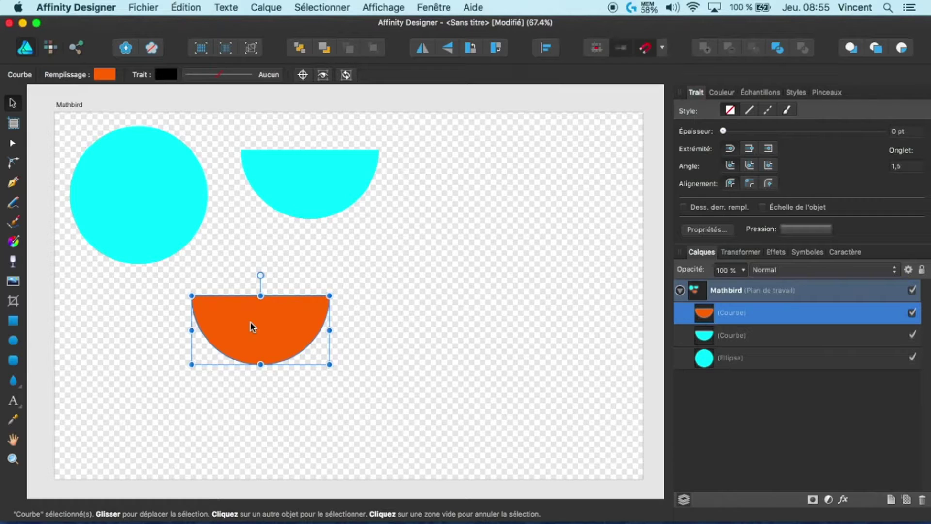
key(super+j)
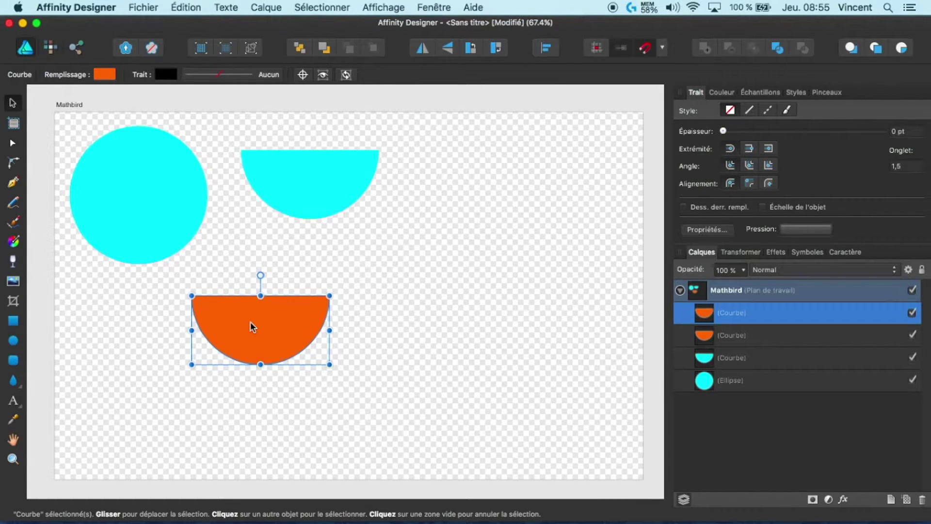
drag(251, 322, 435, 326)
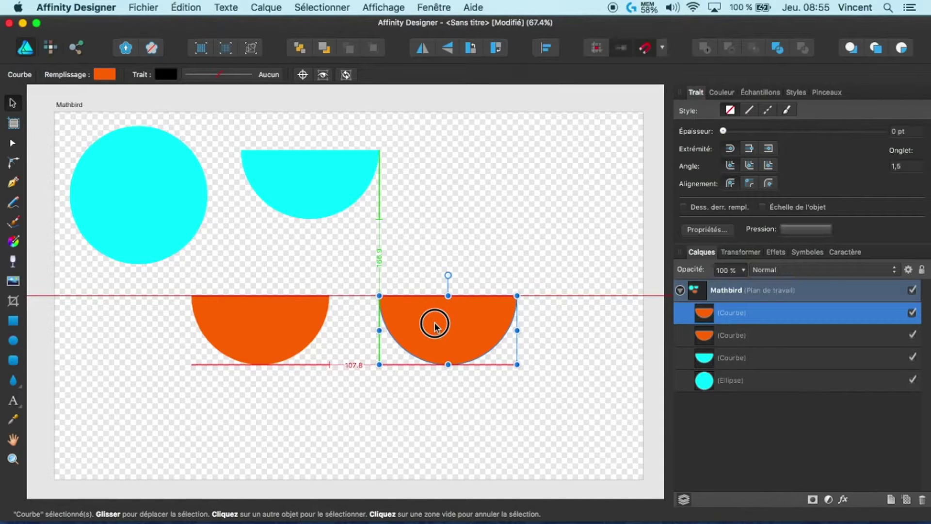
drag(435, 326, 437, 328)
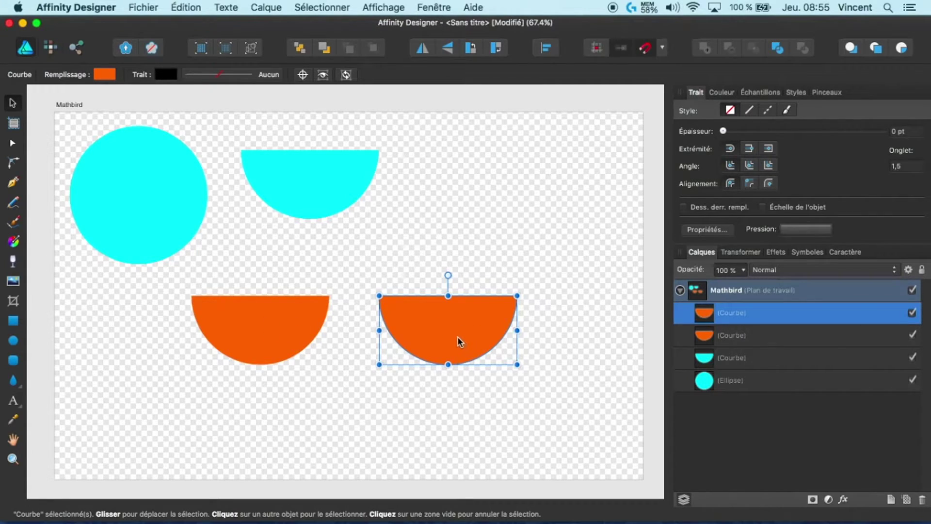
mouse_move(456, 337)
mouse_down()
mouse_move(301, 337)
mouse_move(451, 335)
mouse_up()
drag(379, 296, 230, 321)
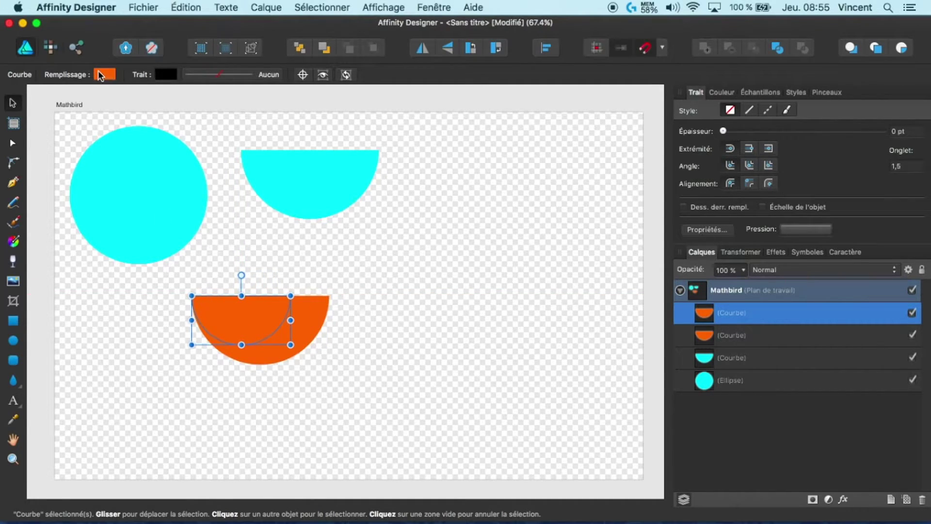
Fill the smaller half circle with pure red (hue 6, saturation 100, lightness 50)
click(98, 73)
click(252, 190)
click(453, 277)
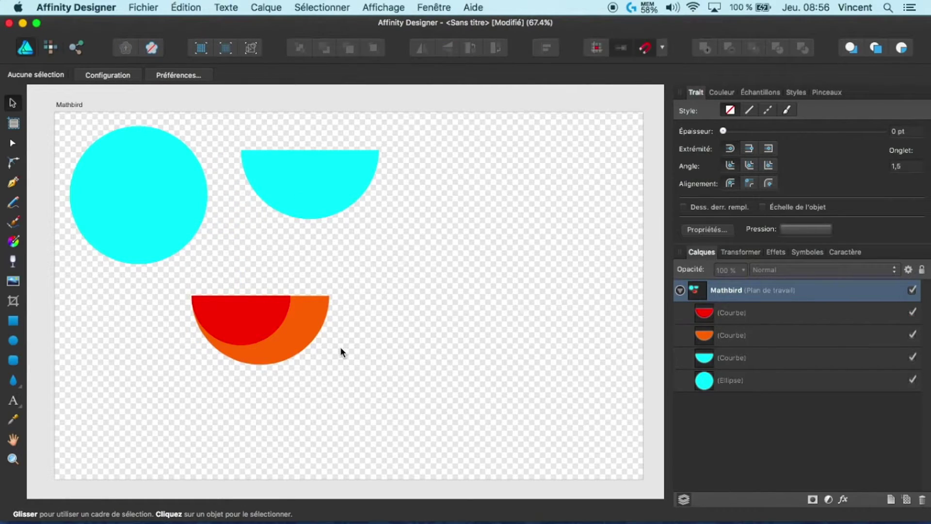
Add a smaller duplicate of the red half circle in the same upper-left corner, filled dark red (hue 6, saturation 54, lightness 35)
click(249, 317)
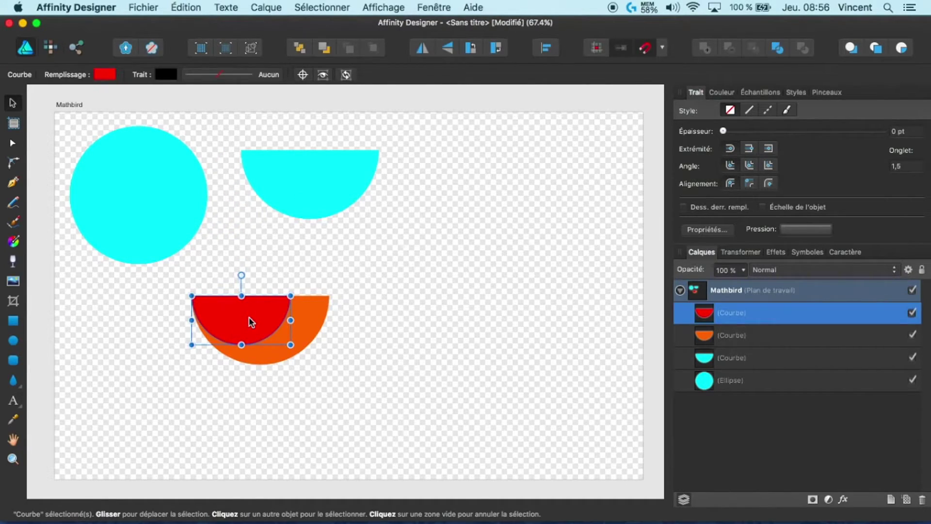
key(super+j)
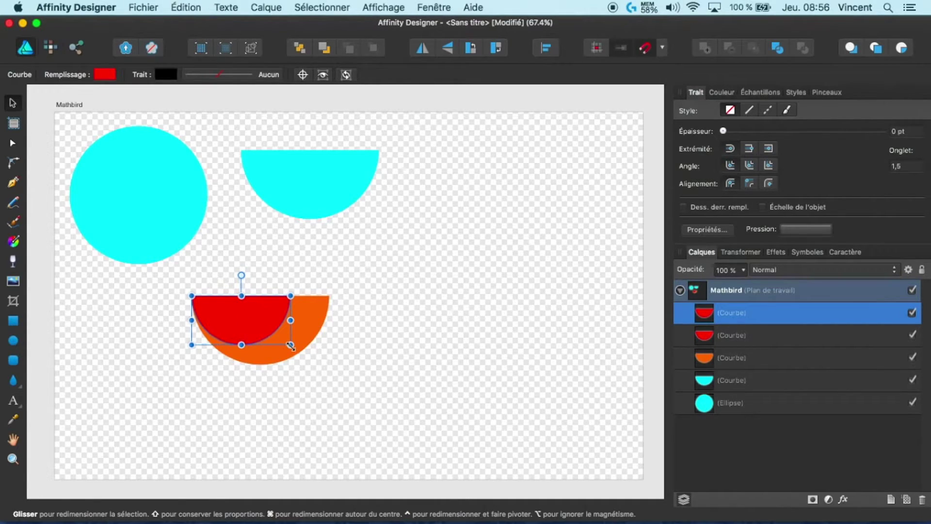
drag(291, 344, 252, 326)
click(109, 75)
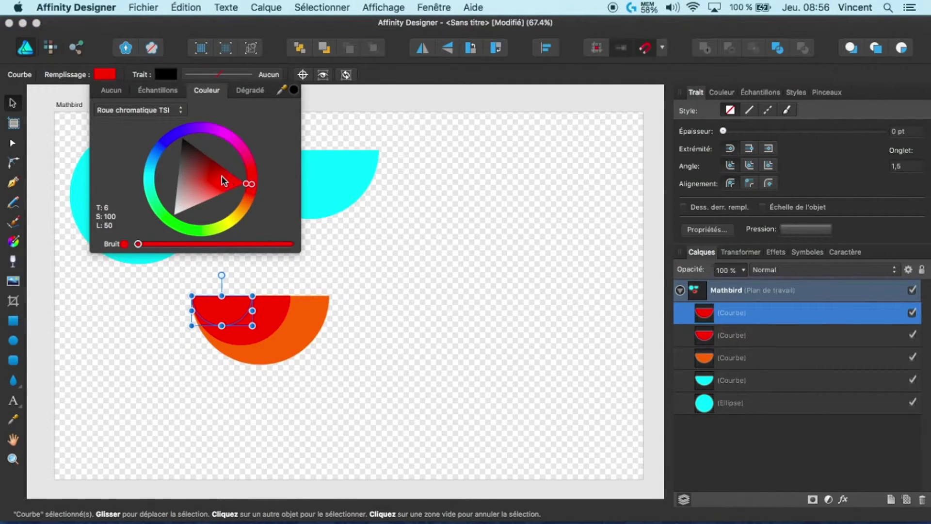
drag(207, 171, 205, 168)
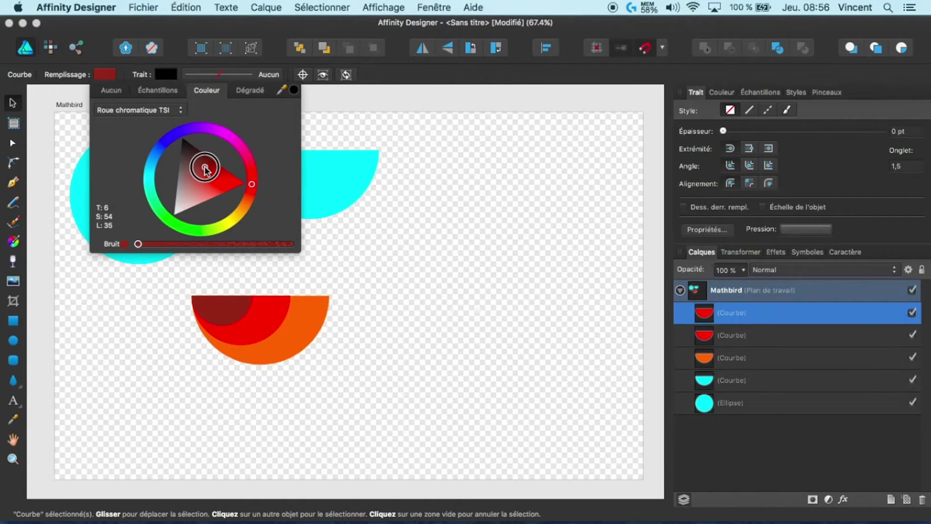
click(345, 368)
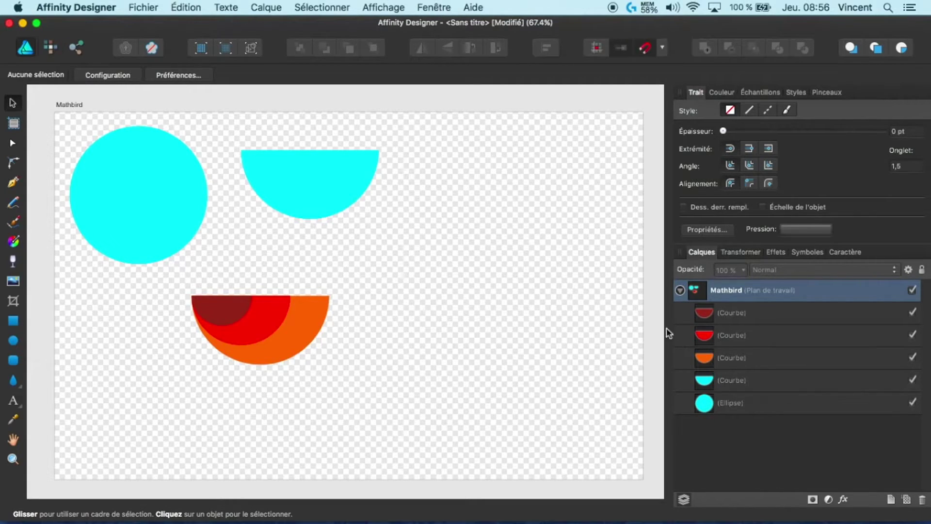
Group the orange, red and dark red half circles and name the group "aile"
drag(184, 276, 378, 401)
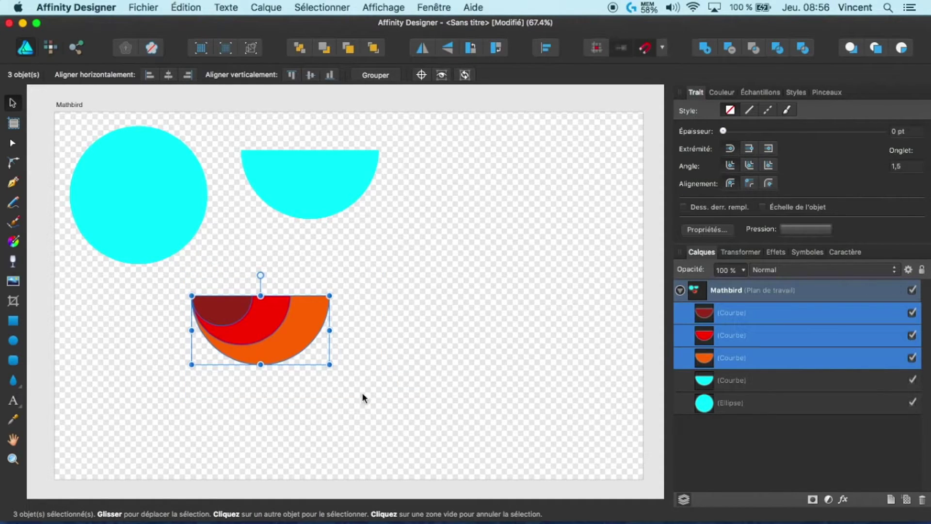
right_click(256, 322)
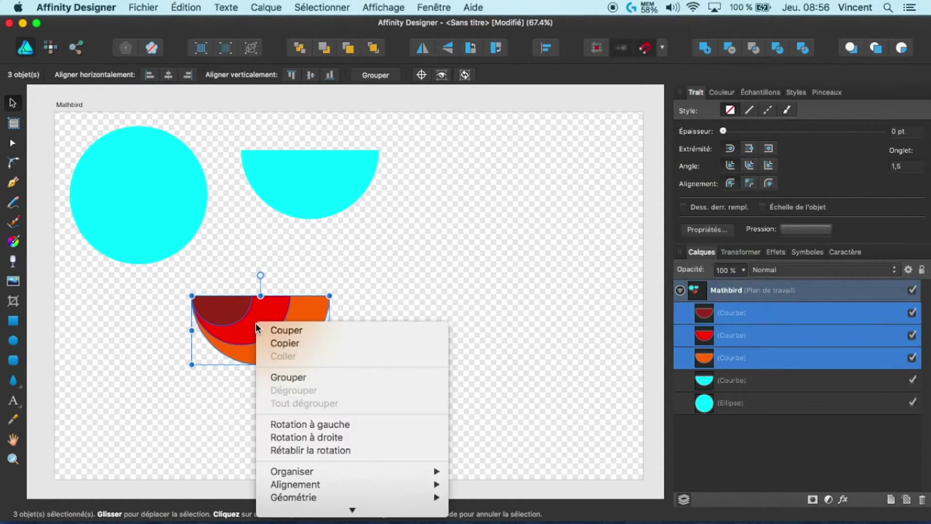
click(284, 378)
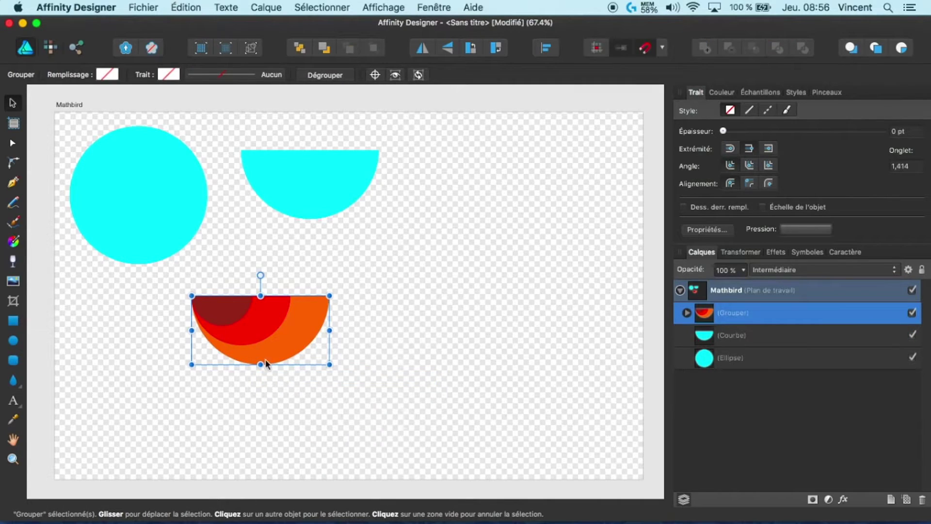
click(738, 314)
double_click(738, 314)
text(aile)
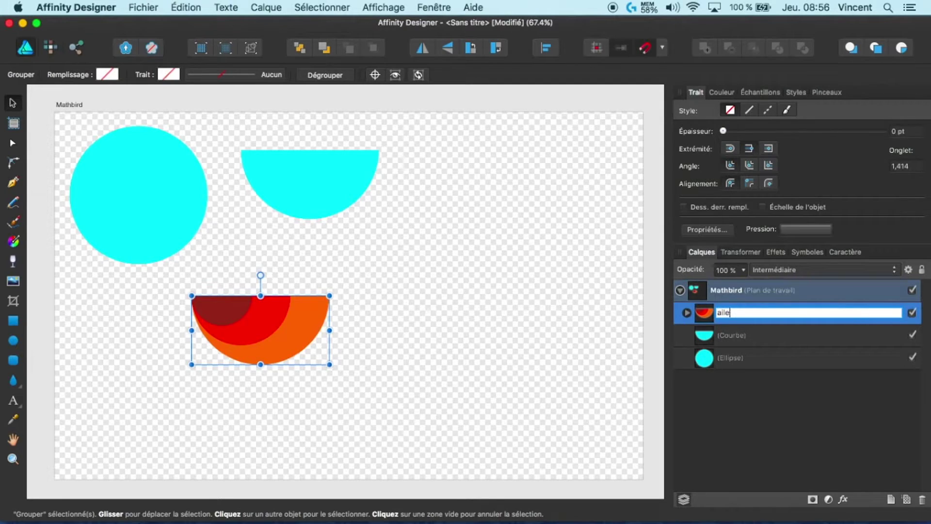
click(766, 422)
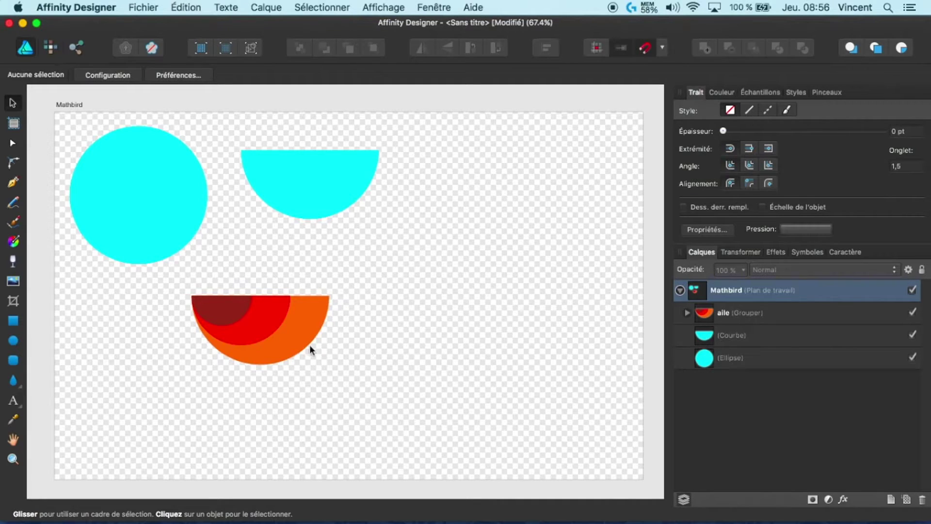
Duplicate the aile group, rotate the copy to about -26.5° and place it overlapping the upper part of the original wing
click(274, 330)
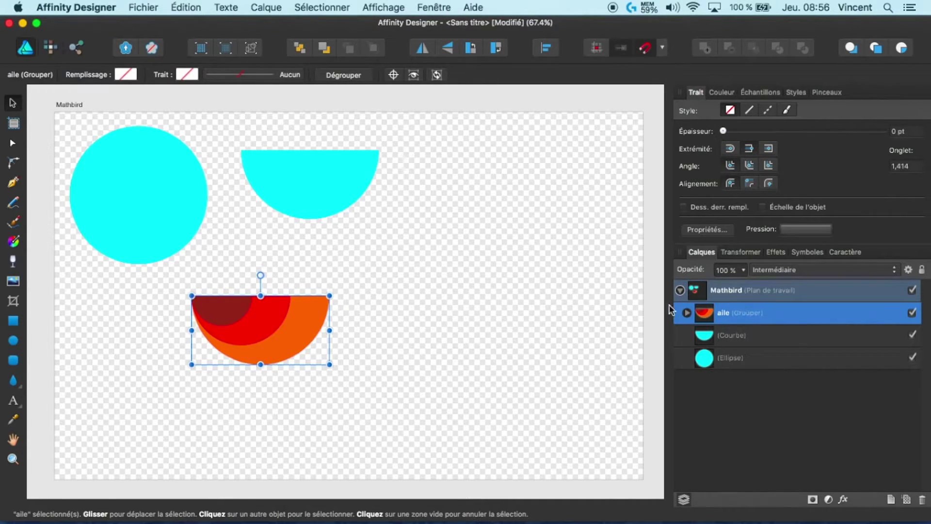
alt+drag(266, 317, 358, 283)
drag(351, 237, 374, 243)
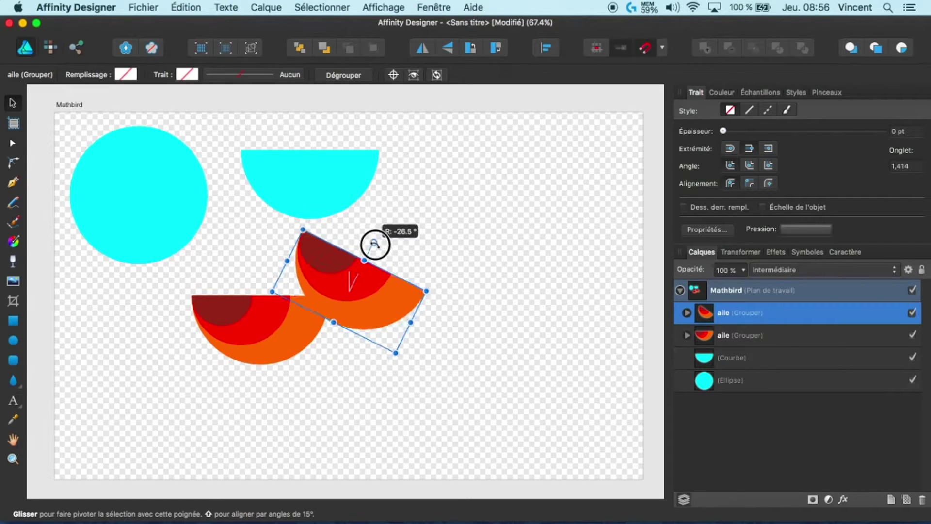
drag(349, 302, 280, 296)
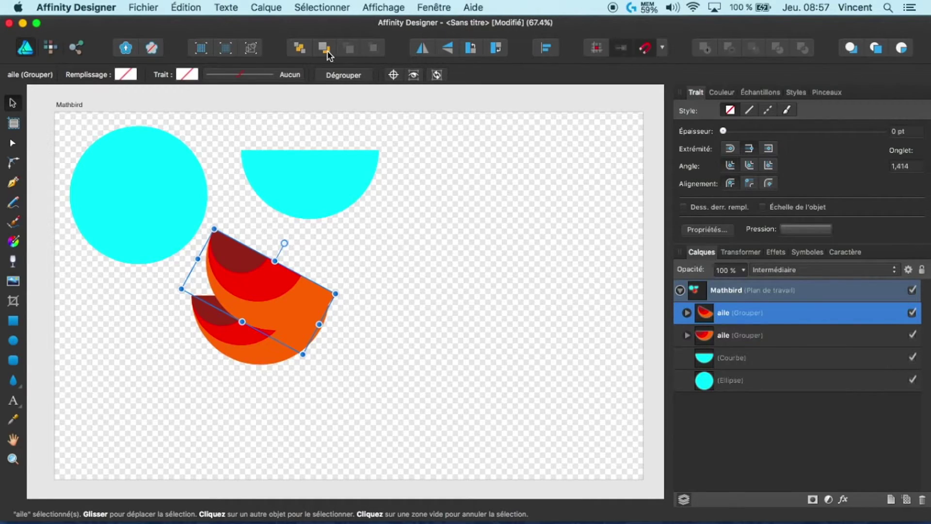
Send the rotated wing to the back and shift the front wing slightly right so their right edges line up
click(300, 47)
click(319, 335)
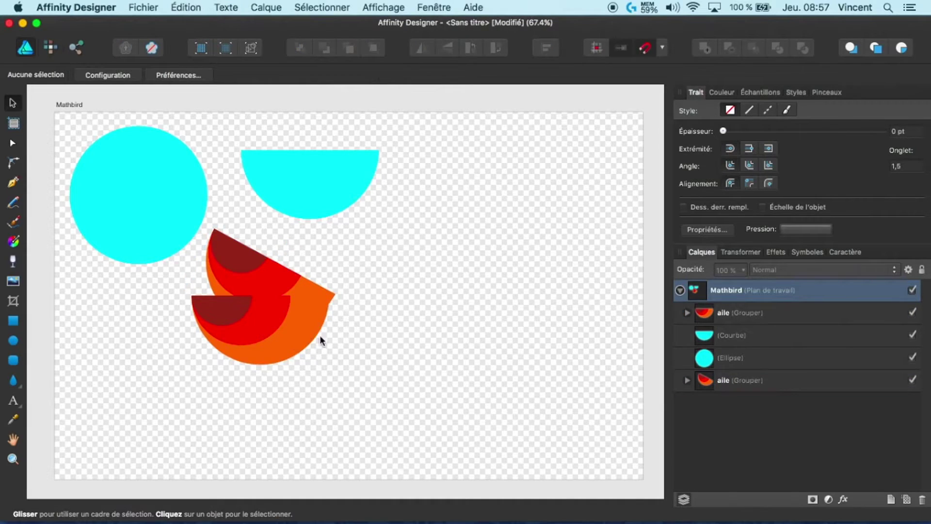
click(277, 316)
drag(277, 316, 283, 315)
click(483, 376)
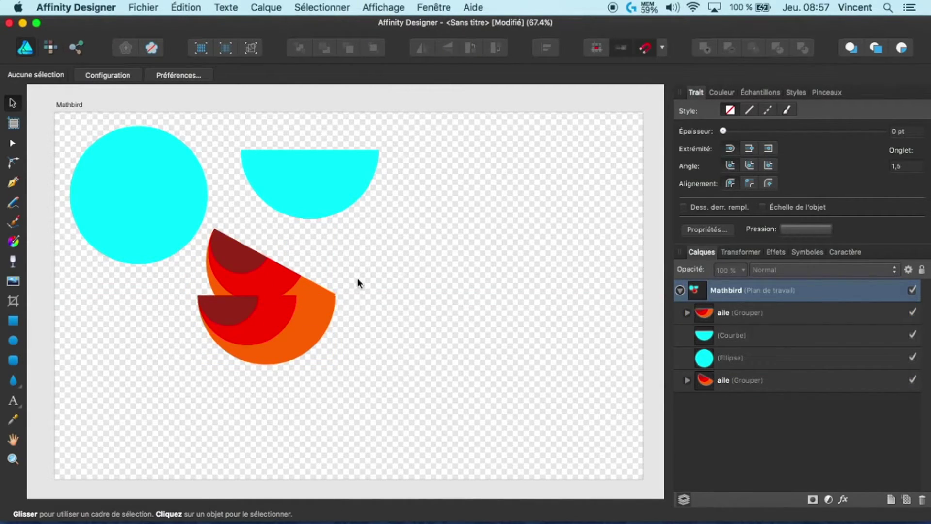
Duplicate the cyan half circle and place the copy right of the wings, level with the front wing's top edge
click(320, 184)
drag(317, 181, 440, 329)
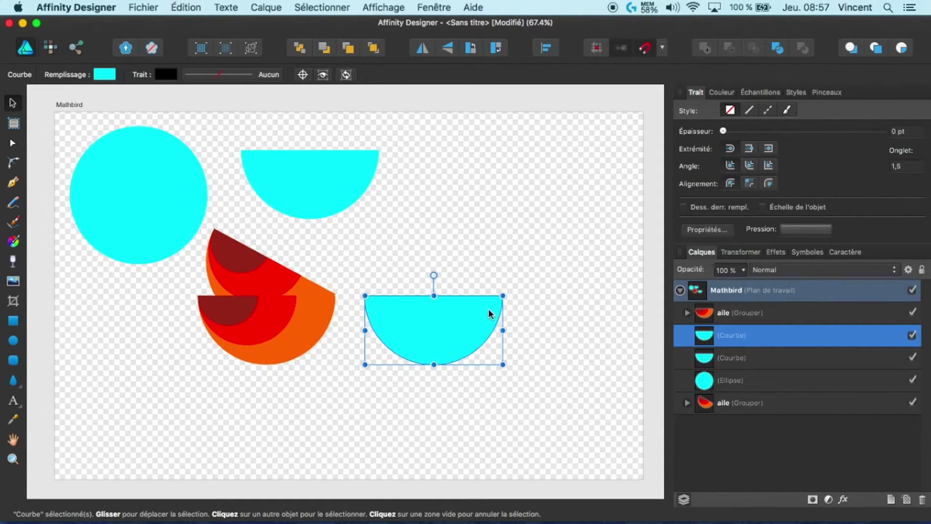
Move the copied half circle slightly down and right and fill it with golden yellow (hue 44, saturation 100, lightness 50)
drag(466, 302, 473, 327)
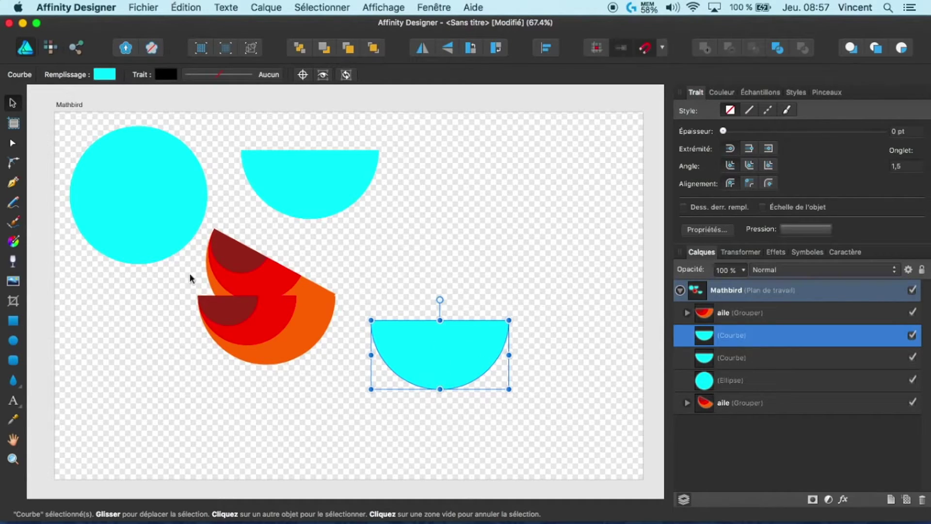
click(100, 77)
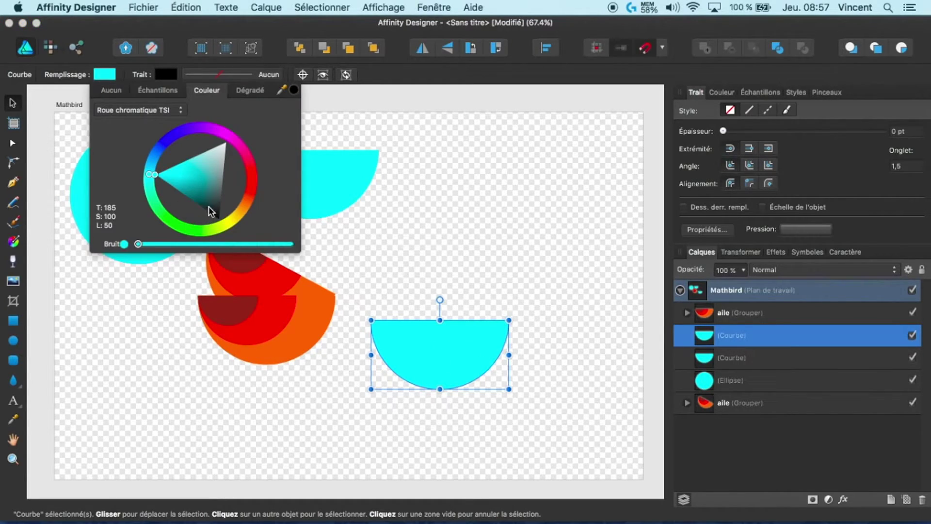
click(235, 220)
drag(235, 219, 236, 215)
click(417, 242)
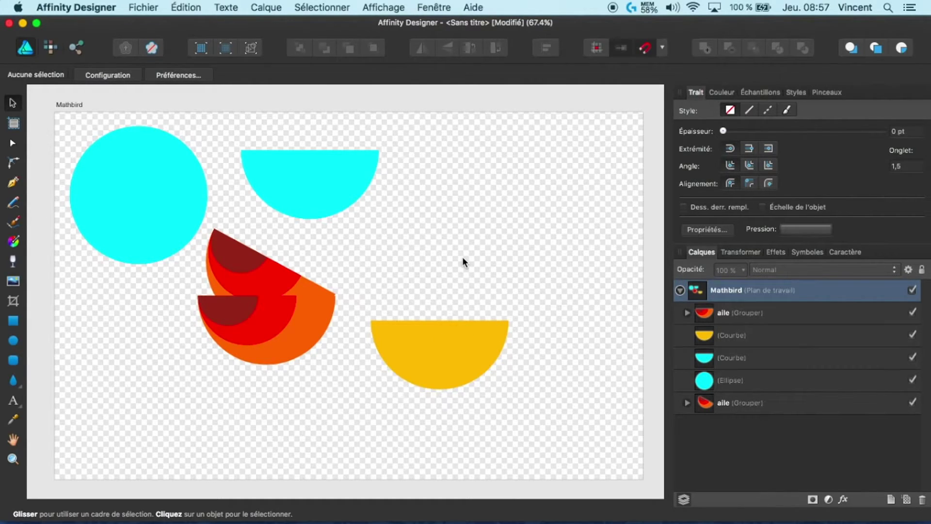
Draw a small circle, fill it with red (hue 357) and place it over the upper-right corner of the yellow half circle
click(13, 340)
drag(495, 283, 542, 234)
click(105, 76)
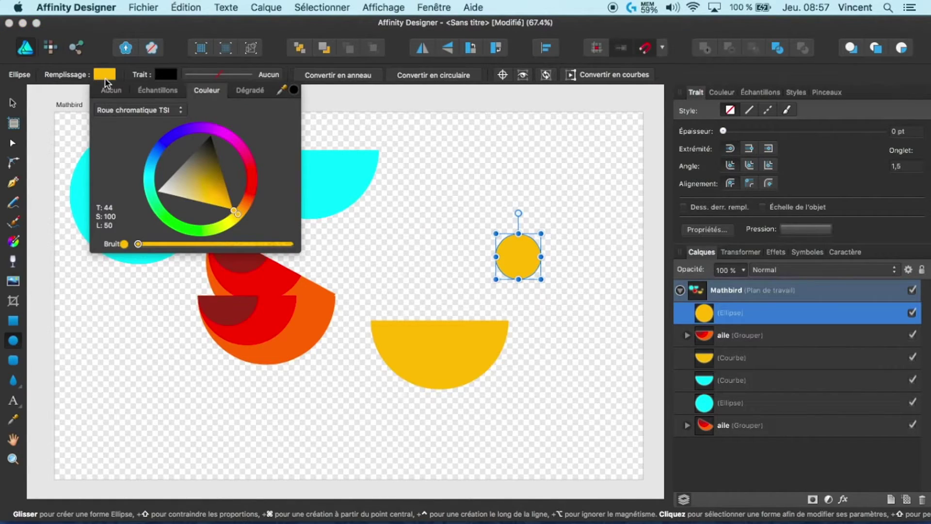
click(252, 179)
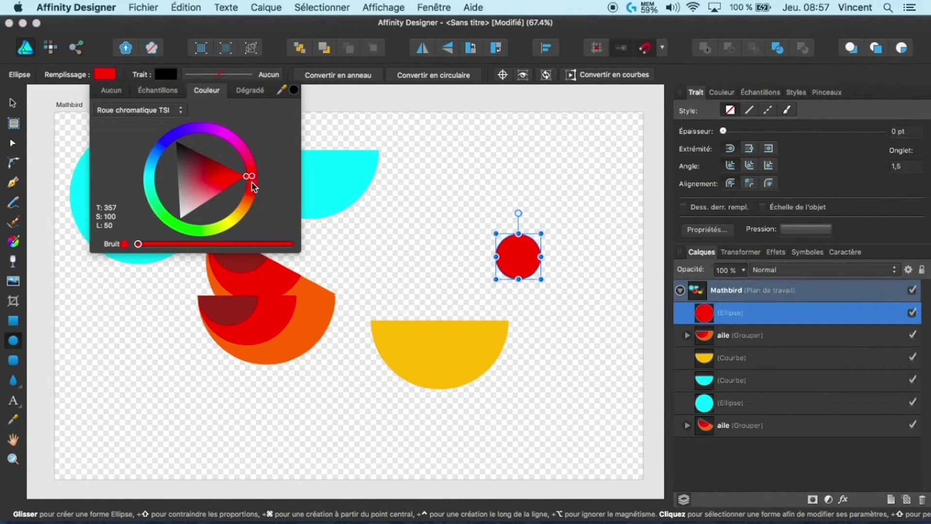
click(13, 103)
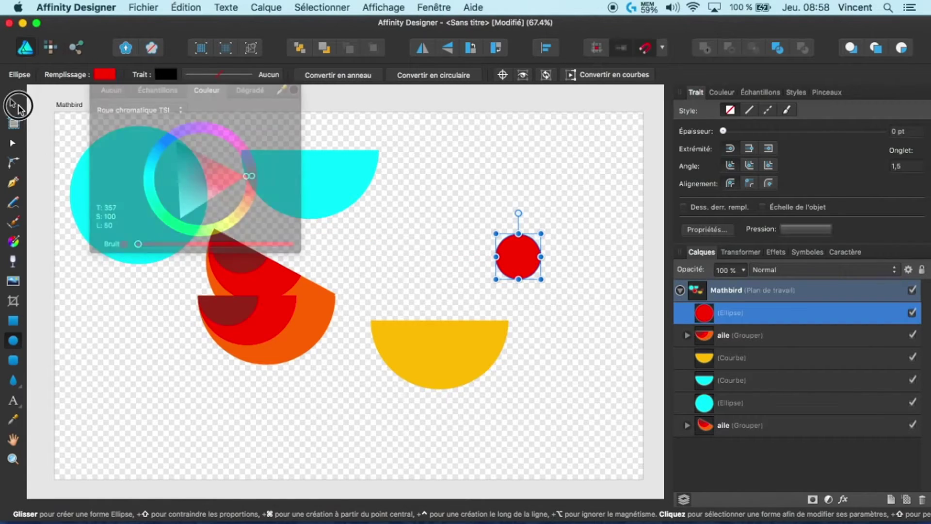
drag(524, 269, 503, 331)
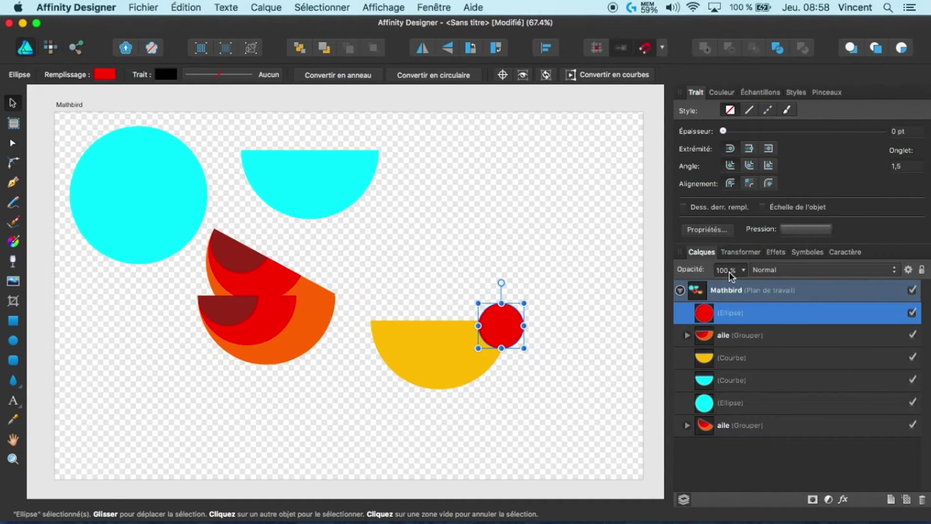
Lower the red circle's color opacity to 51% and fine-tune its position over the yellow half circle's upper-right corner
click(721, 93)
drag(764, 232, 788, 232)
drag(503, 325, 513, 326)
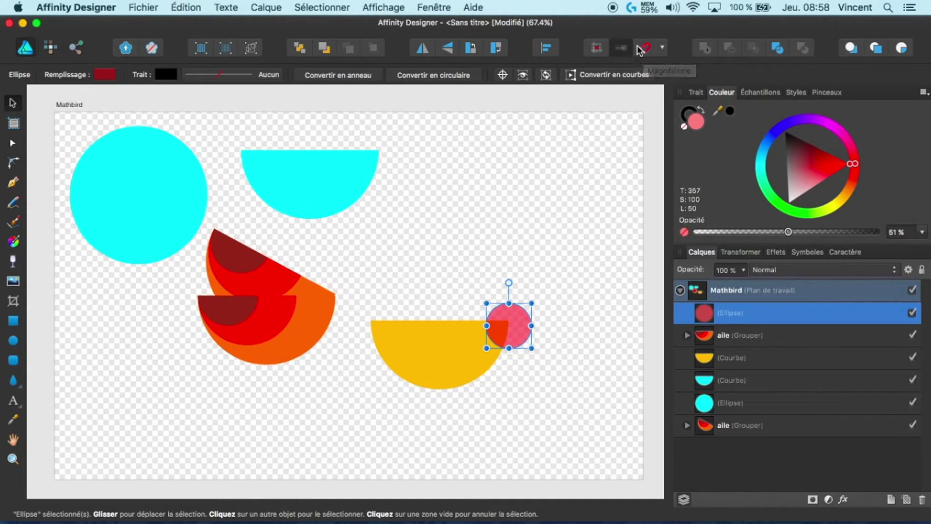
mouse_move(508, 331)
mouse_down()
mouse_move(496, 338)
mouse_move(505, 330)
mouse_up()
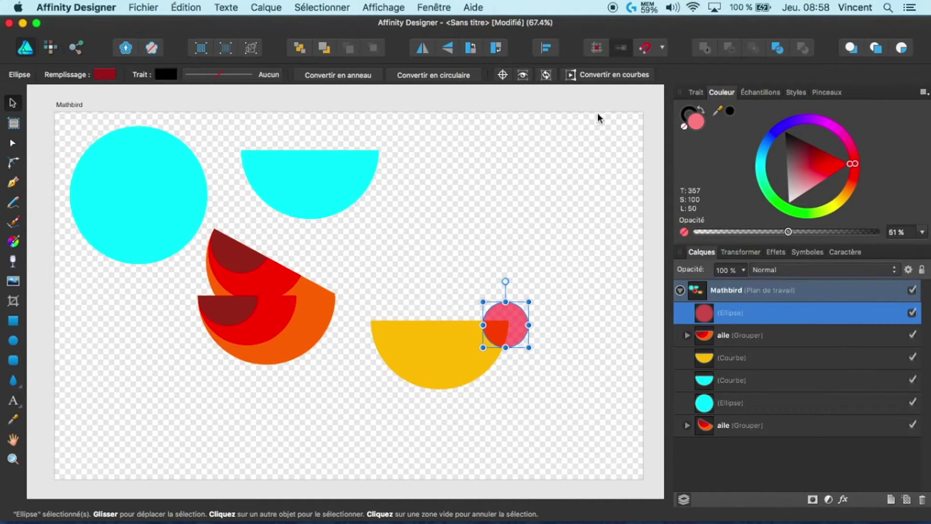
mouse_move(510, 323)
mouse_down()
mouse_move(520, 323)
mouse_move(499, 327)
mouse_move(541, 328)
mouse_move(507, 320)
mouse_move(511, 326)
mouse_up()
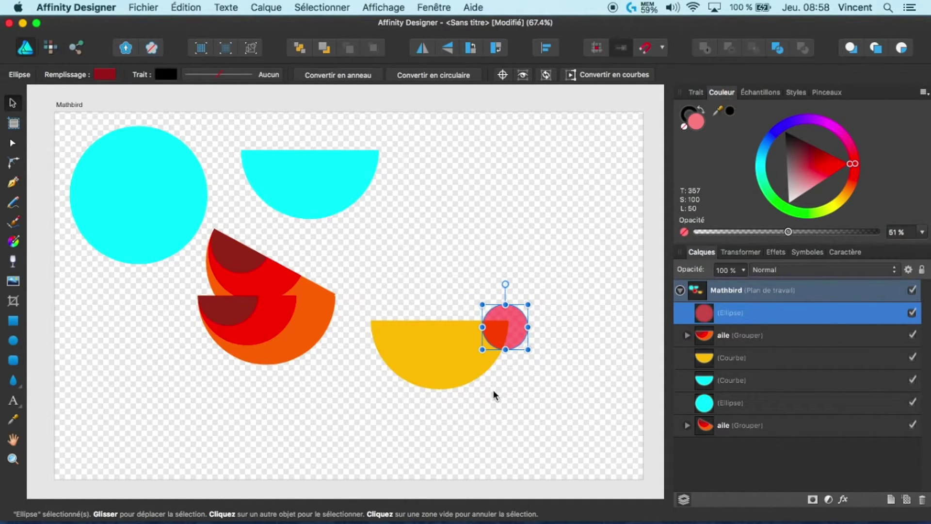
Enlarge the translucent red circle proportionally and position it to cover the yellow half circle's upper-right corner as the head
scroll(493, 388, up, 2)
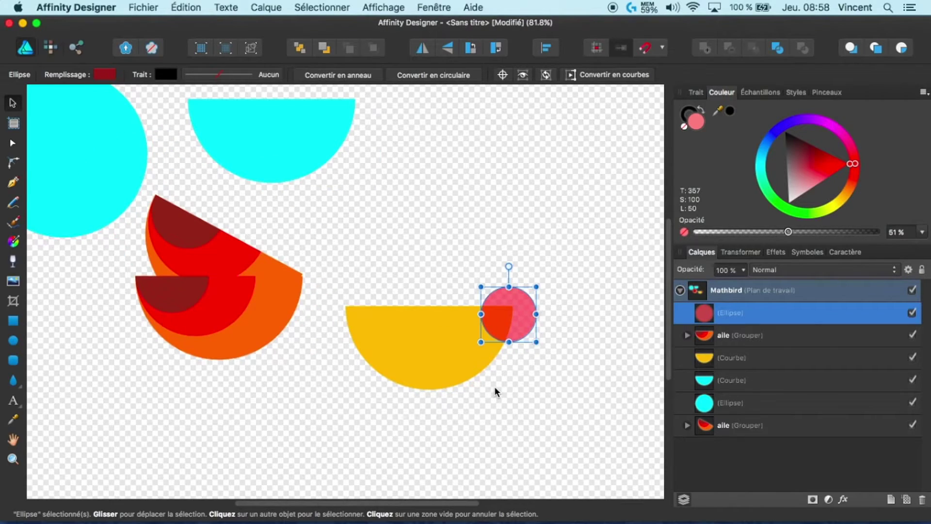
scroll(496, 386, up, 10)
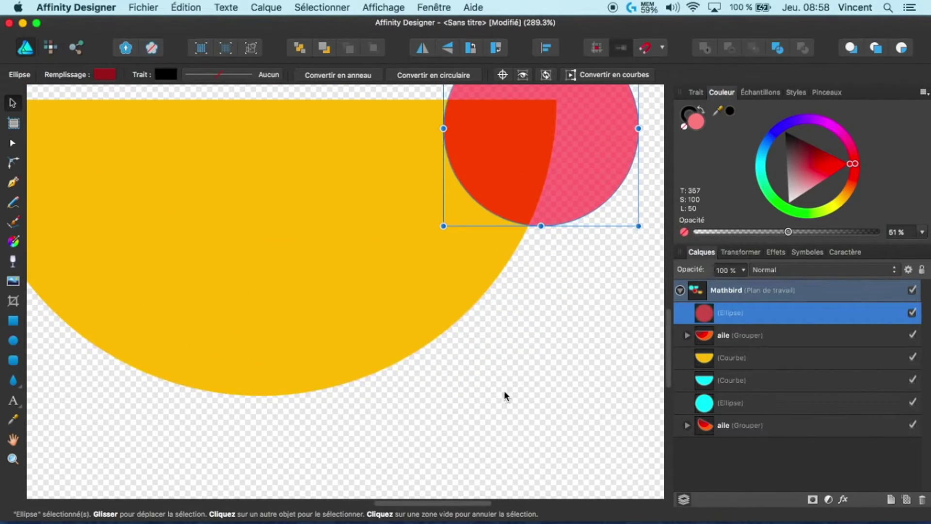
drag(573, 264, 551, 269)
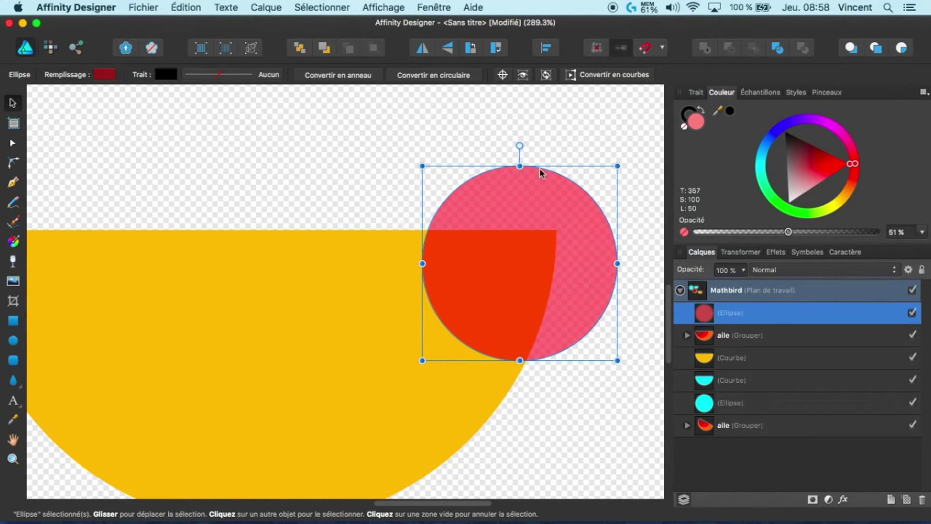
drag(617, 165, 682, 99)
drag(552, 190, 534, 215)
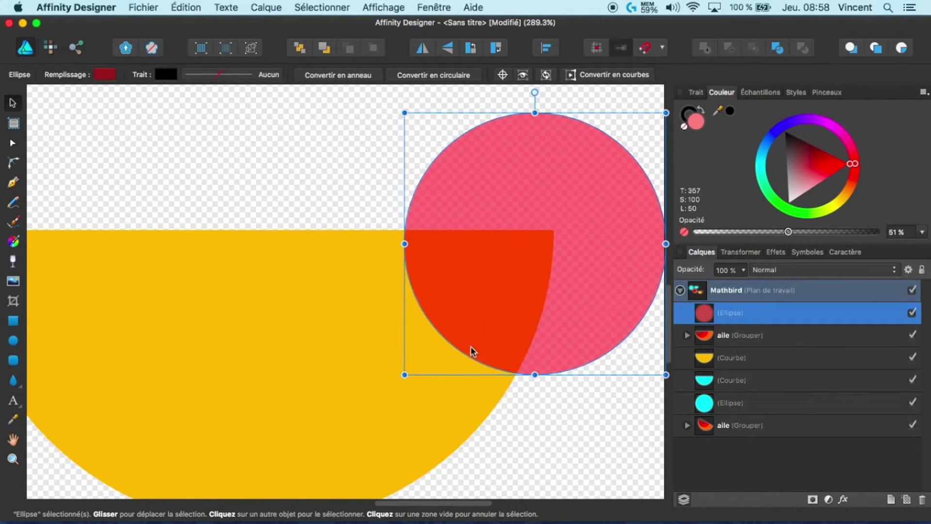
drag(404, 374, 341, 415)
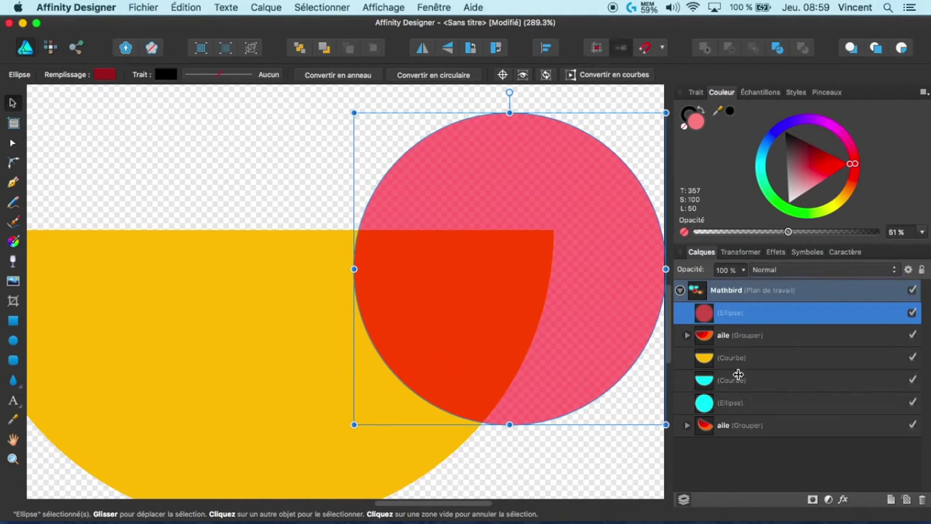
Clip the red circle inside the yellow half circle by nesting its layer in the half circle's layer
click(704, 321)
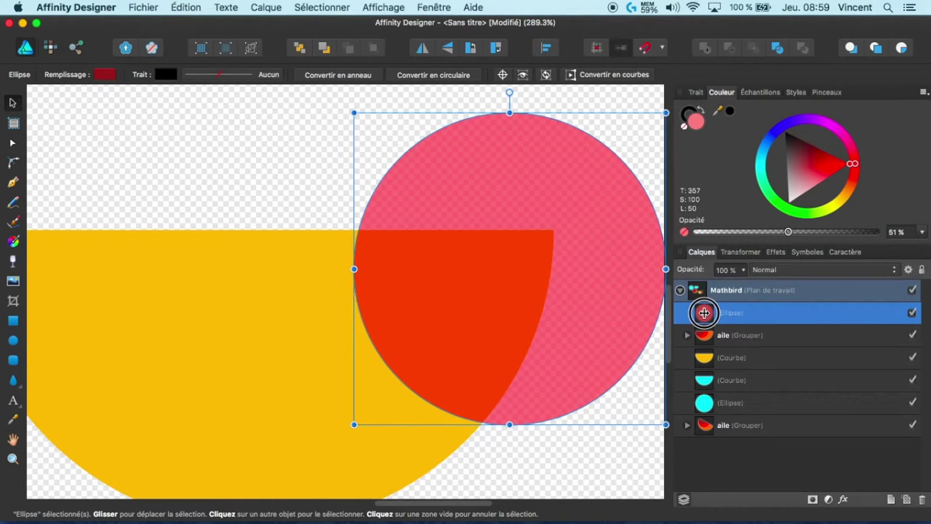
drag(705, 321, 715, 360)
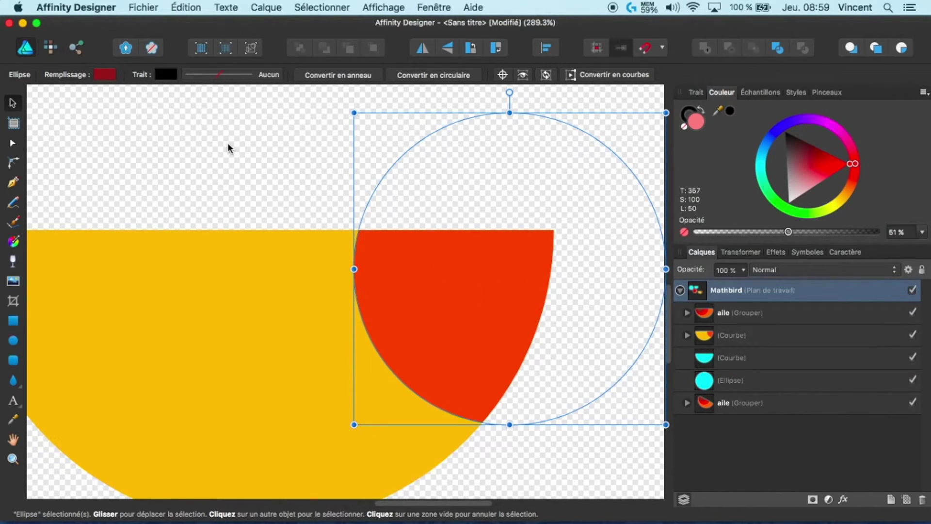
scroll(225, 156, down, 5)
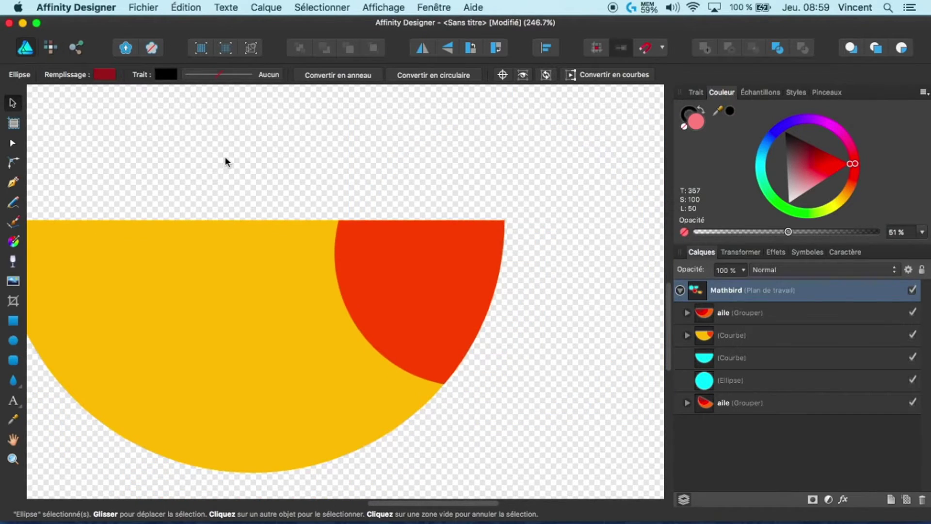
scroll(225, 156, down, 1)
click(522, 154)
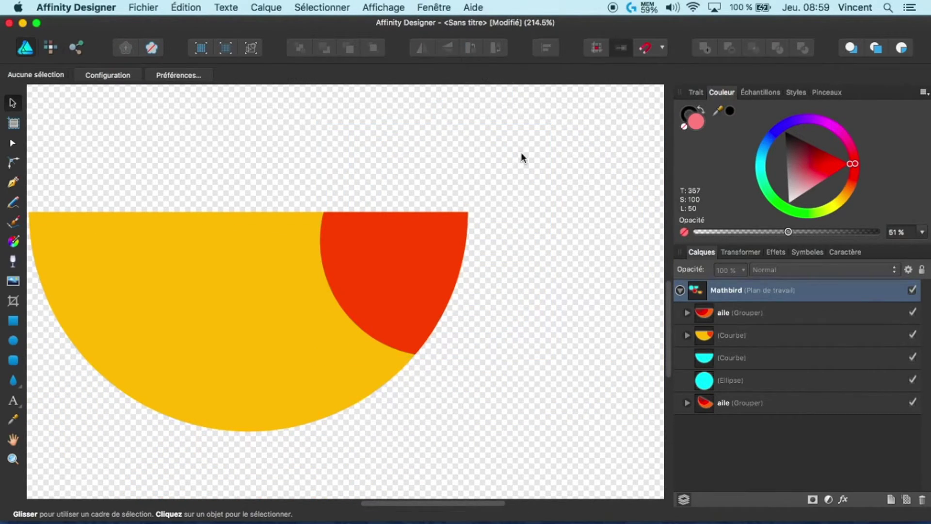
Select the circle nested in the yellow half circle, enlarge it slightly and shift it left and up to refine the head
click(686, 334)
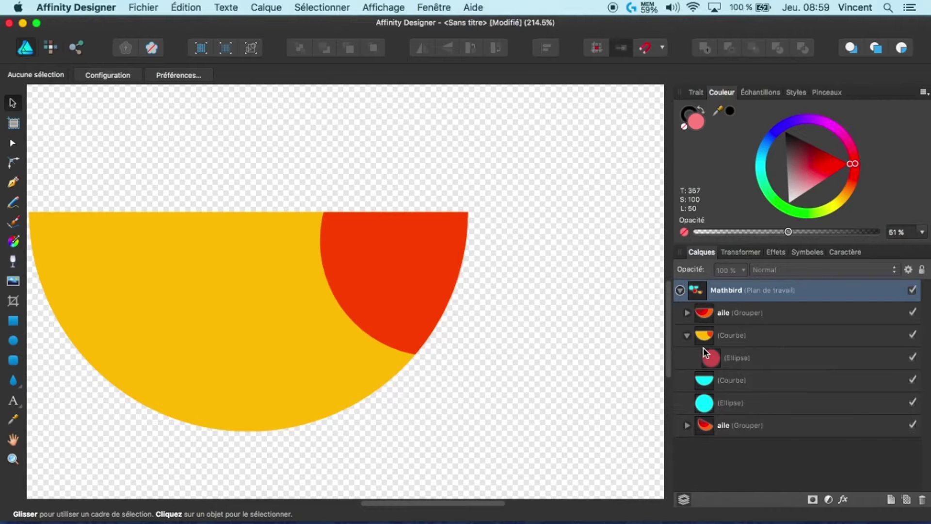
click(710, 360)
drag(551, 125, 601, 104)
mouse_move(508, 165)
mouse_down()
mouse_move(429, 209)
mouse_move(444, 218)
mouse_move(429, 204)
mouse_move(486, 183)
mouse_move(472, 170)
mouse_move(499, 158)
mouse_move(493, 152)
mouse_move(498, 169)
mouse_up()
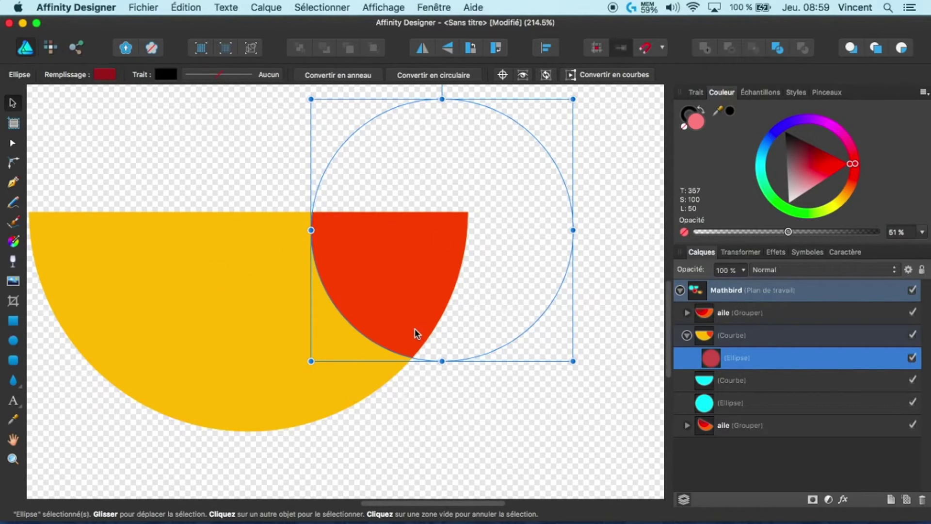
mouse_move(539, 194)
mouse_down()
mouse_move(505, 247)
mouse_move(490, 174)
mouse_move(534, 206)
mouse_move(539, 178)
mouse_up()
click(435, 410)
scroll(435, 412, down, 6)
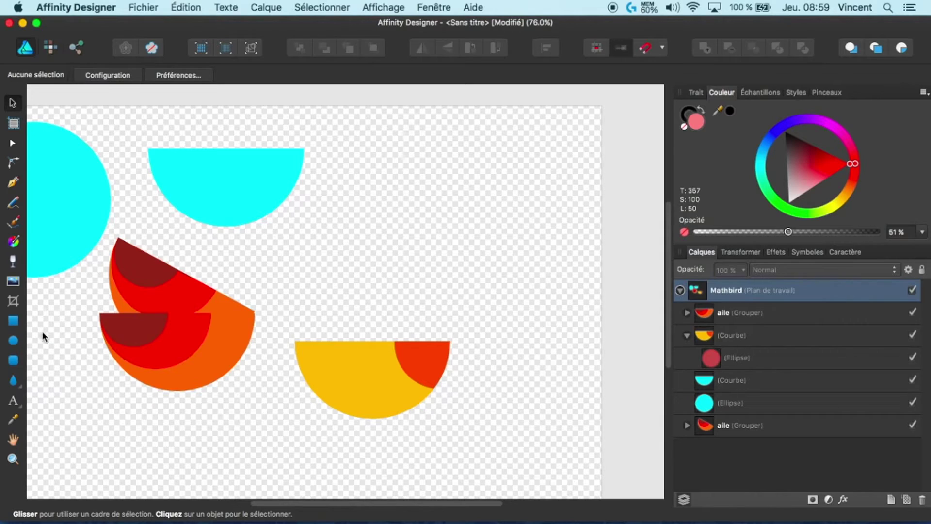
Draw a small circle for the eye and place it on the red head near its upper right
click(13, 341)
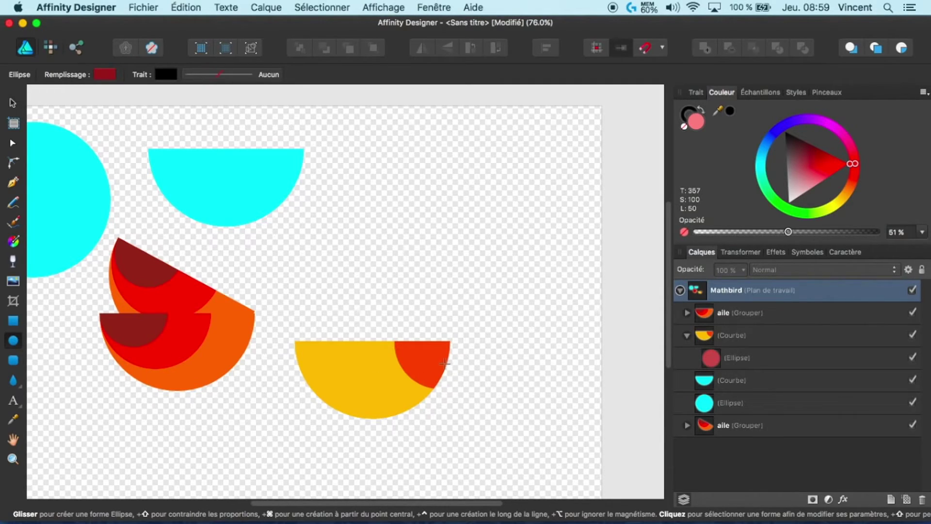
drag(427, 325, 446, 307)
scroll(429, 328, up, 10)
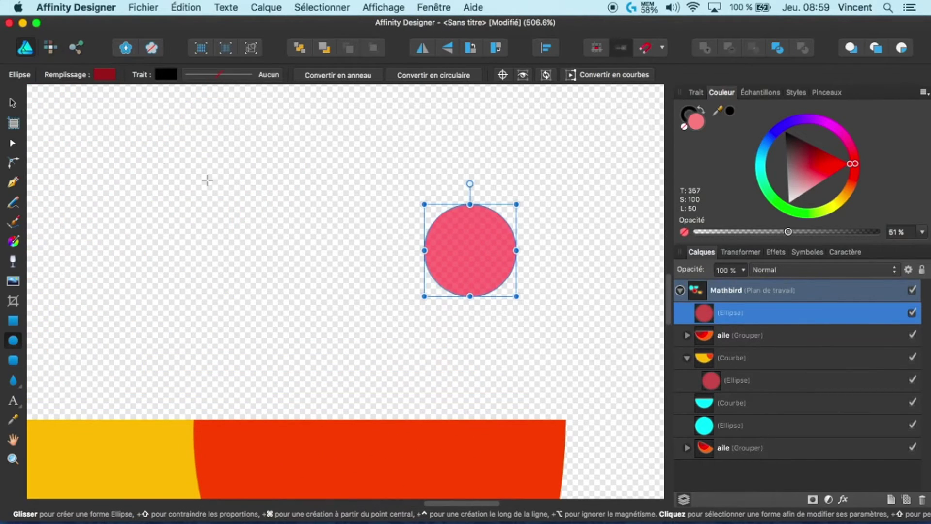
scroll(240, 229, down, 5)
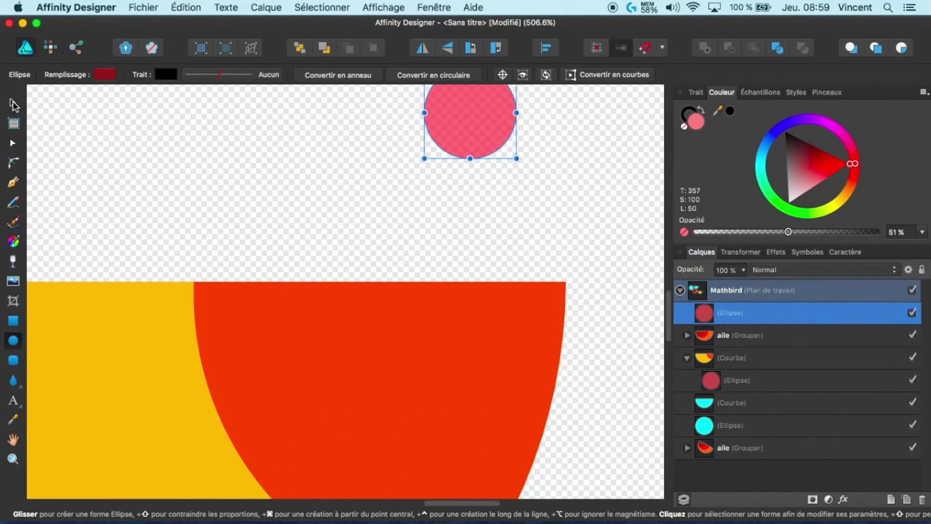
click(13, 103)
drag(480, 122, 452, 374)
Make the eye circle near-white (lightness 98) at 100% opacity and nudge it slightly right on the head
drag(798, 189, 876, 232)
click(893, 40)
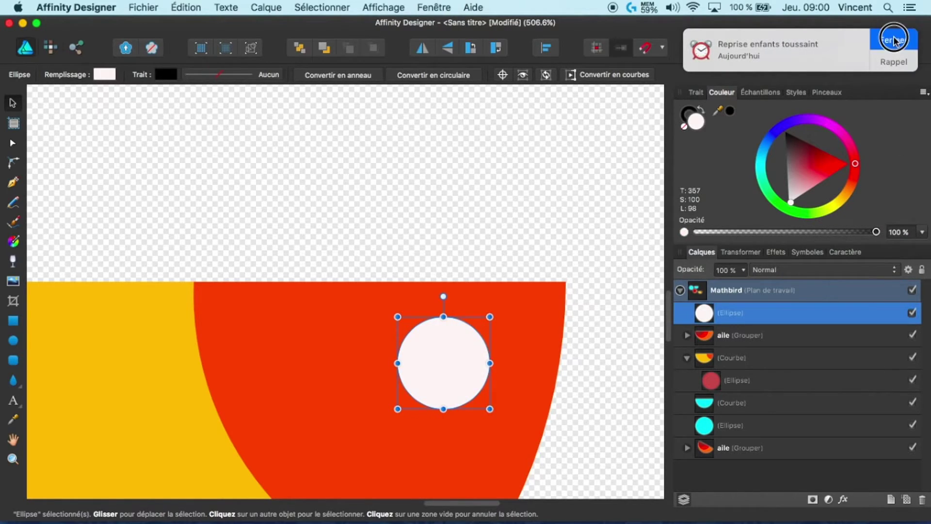
click(422, 156)
drag(442, 374, 447, 374)
click(440, 203)
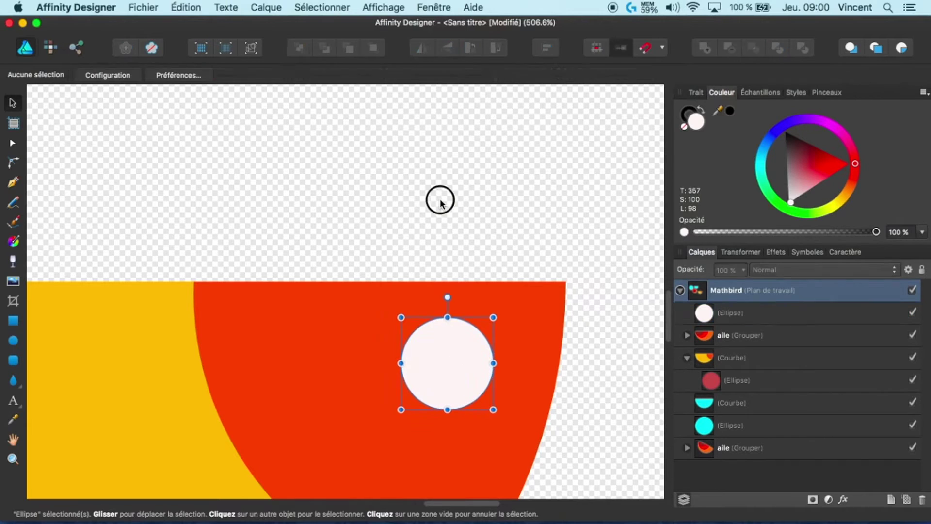
Draw a small triangle to the right of the head and fill it with dark red (hue 357, saturation 100, lightness 19)
scroll(440, 200, down, 5)
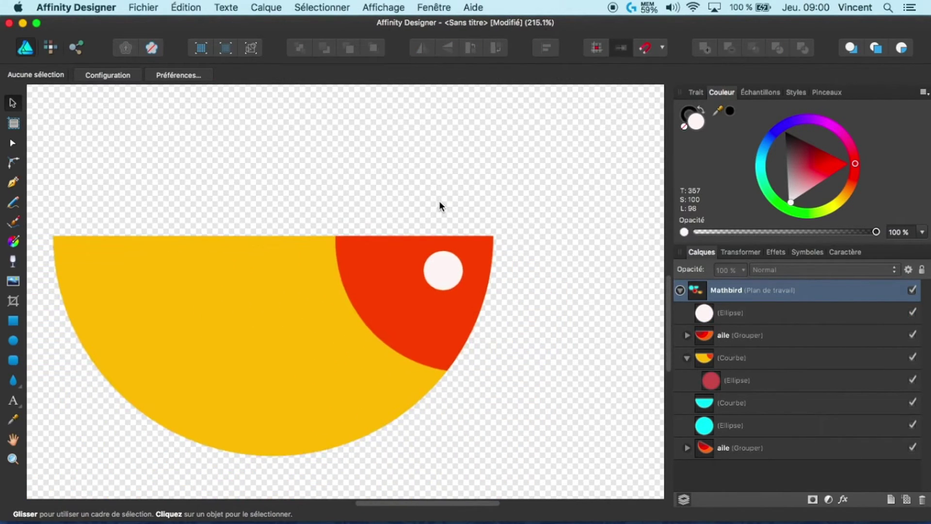
scroll(440, 203, down, 7)
scroll(440, 206, up, 2)
scroll(440, 205, up, 10)
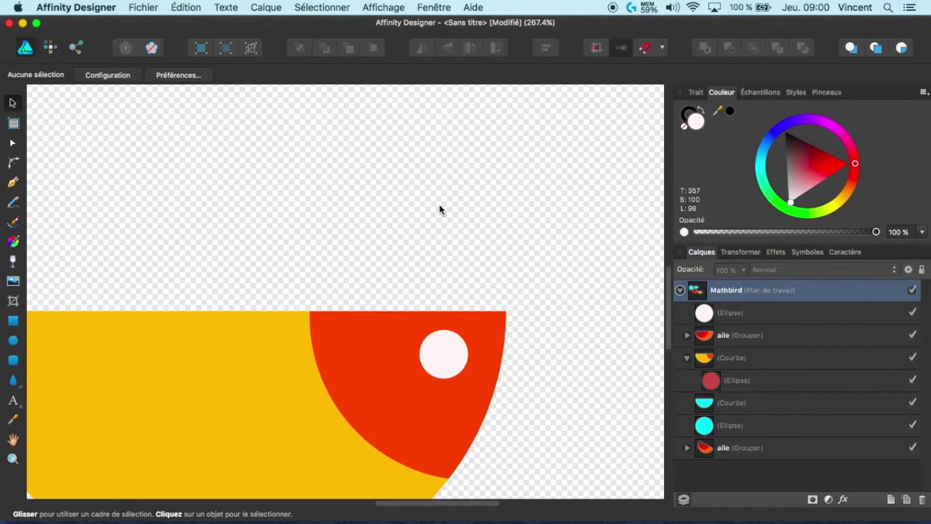
scroll(440, 206, down, 6)
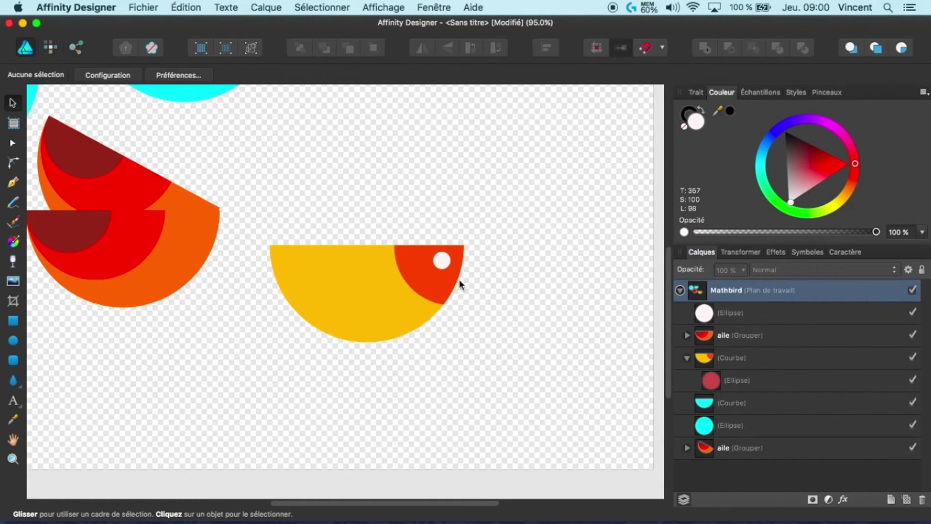
click(14, 380)
click(18, 386)
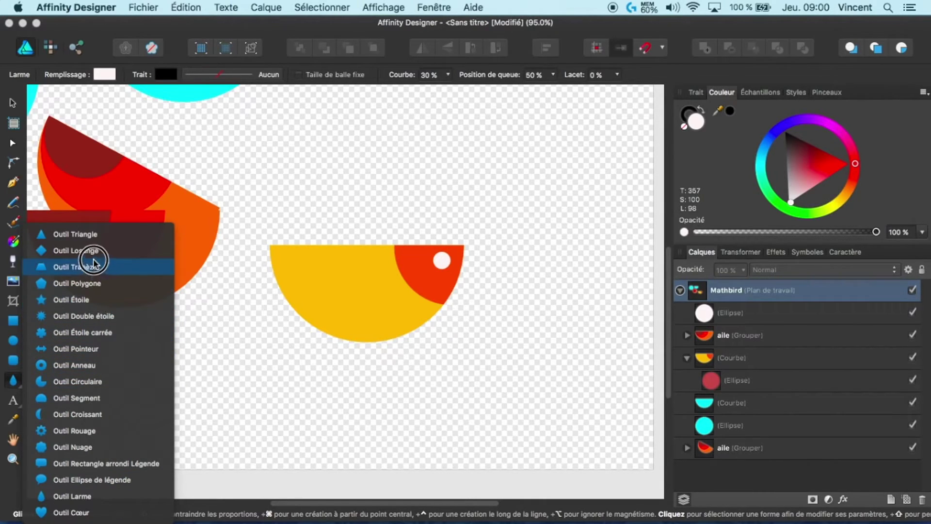
click(94, 235)
drag(487, 289, 523, 266)
drag(800, 154, 809, 134)
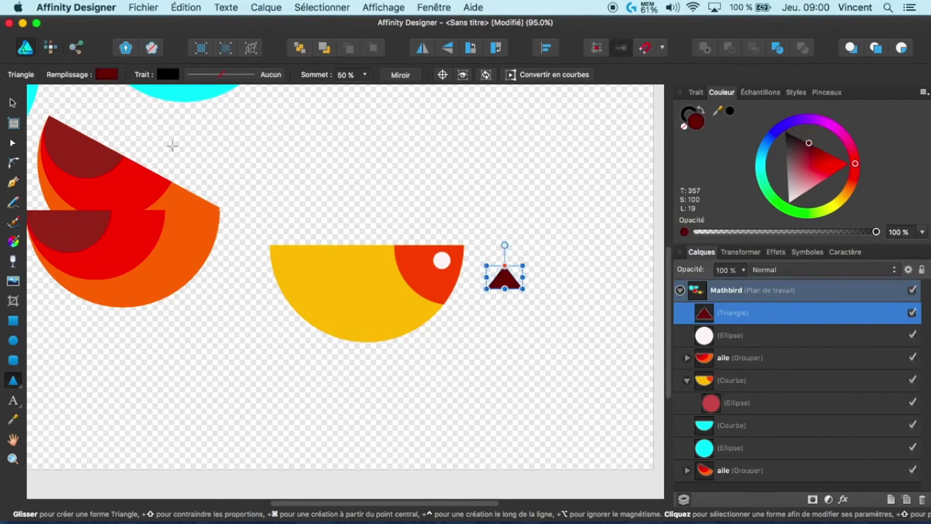
Tilt the dark red triangle slightly counterclockwise and place it overlapping the head's right edge as the beak
click(12, 103)
drag(505, 288, 497, 285)
drag(505, 245, 497, 246)
drag(507, 280, 469, 275)
click(482, 321)
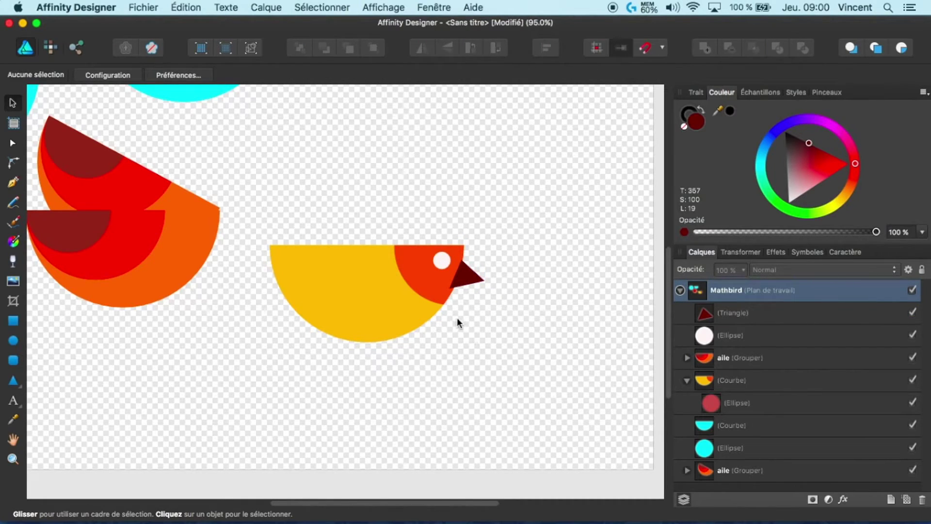
Send the beak triangle to the back, behind the head
scroll(457, 317, up, 5)
click(483, 245)
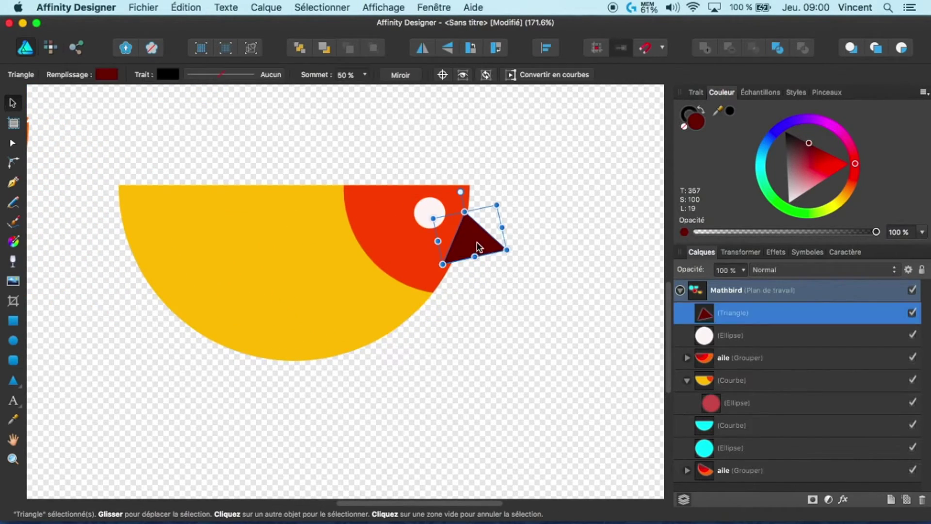
click(299, 48)
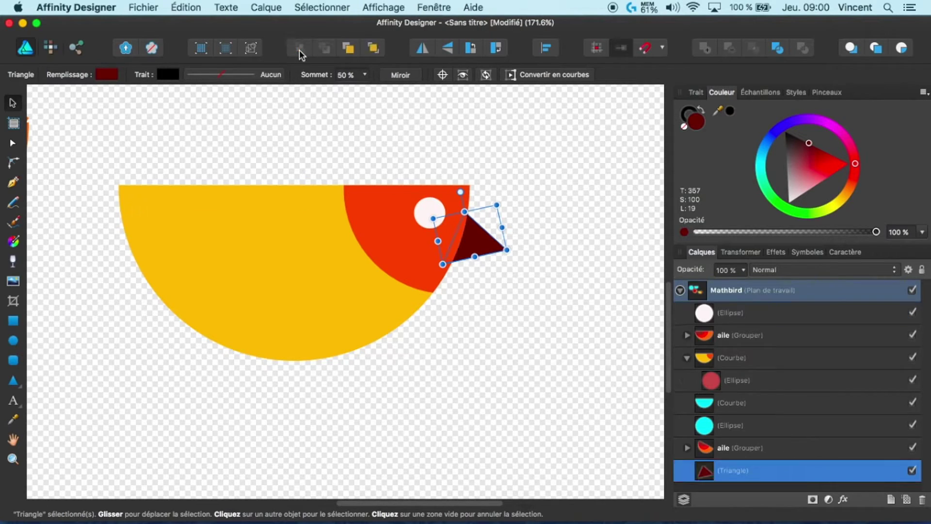
Move the tilted wing group up and to the left, clearing the space beside the body's rear end
click(286, 180)
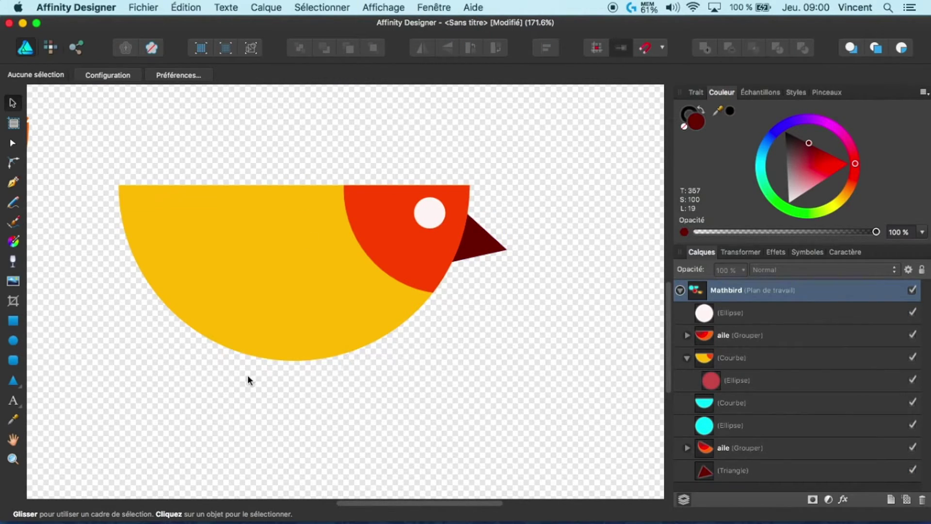
scroll(335, 499, left, 10)
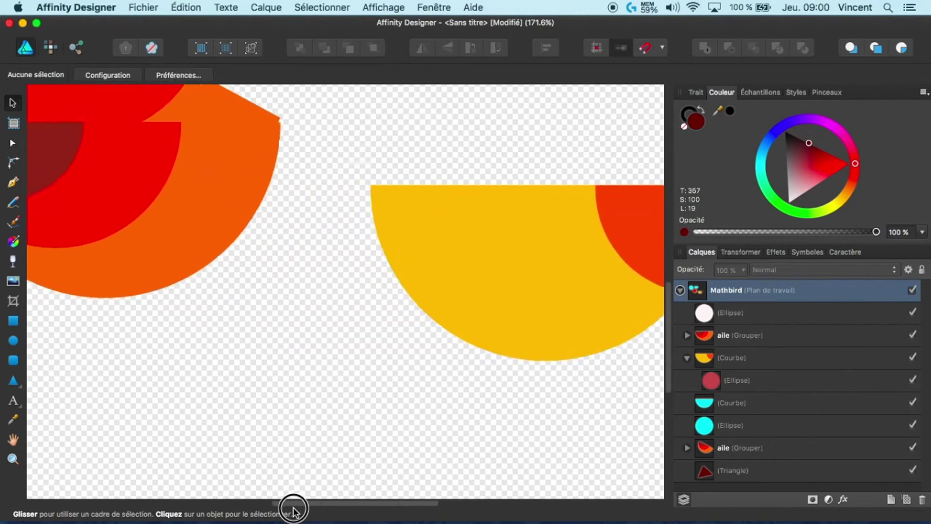
drag(198, 233, 97, 233)
click(243, 130)
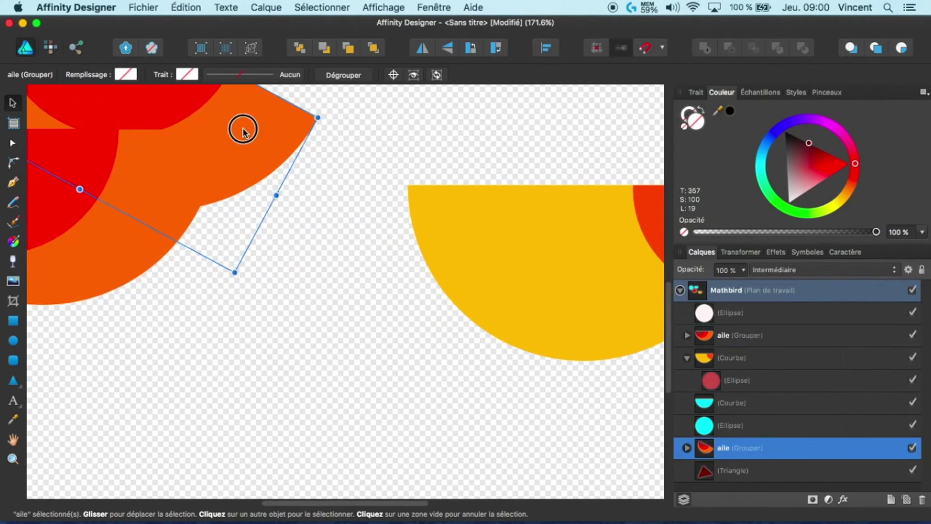
drag(246, 137, 174, 92)
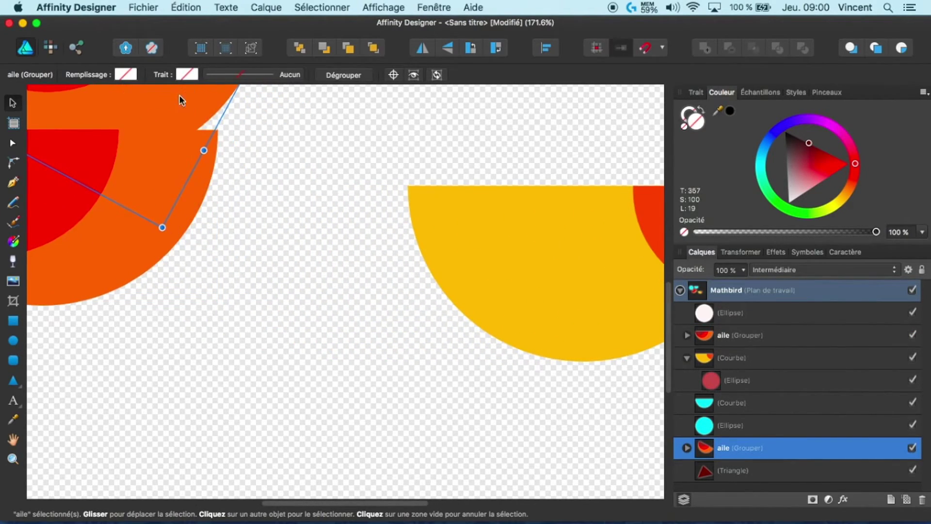
Draw a closed five-point tail with a V-shaped notch at its rear, overlapping the body's upper rear edge, using the Pen tool
click(13, 183)
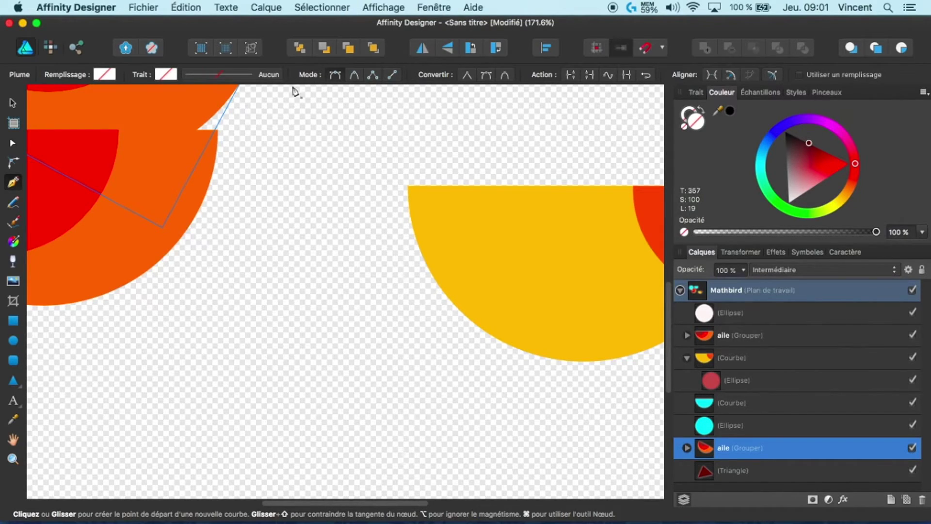
click(299, 171)
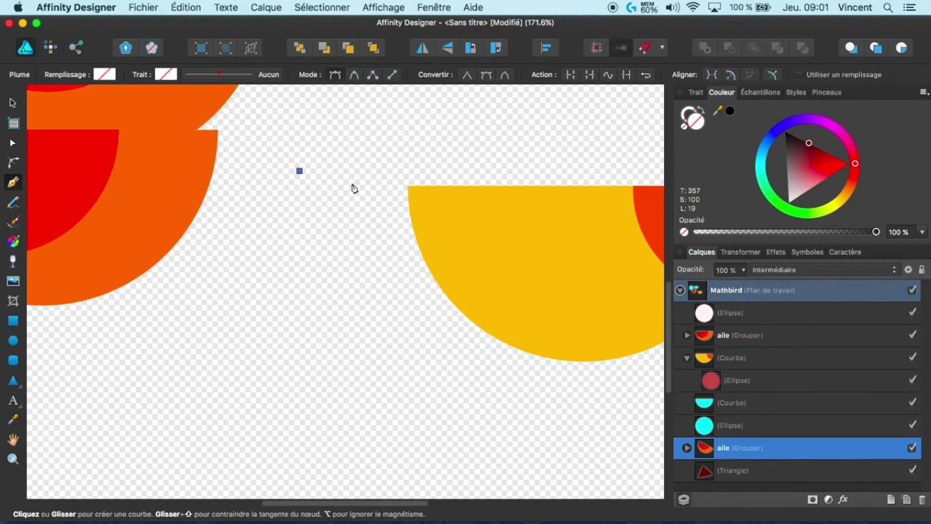
click(439, 190)
click(436, 233)
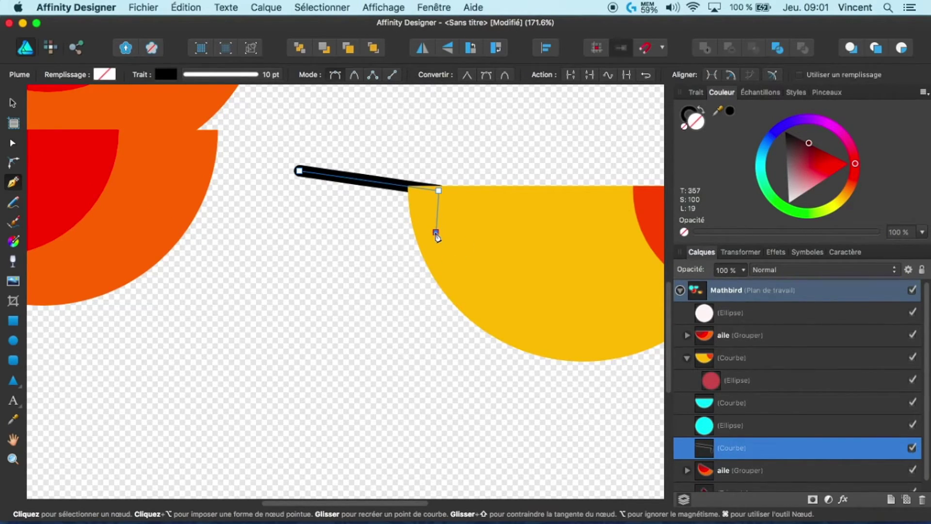
click(324, 233)
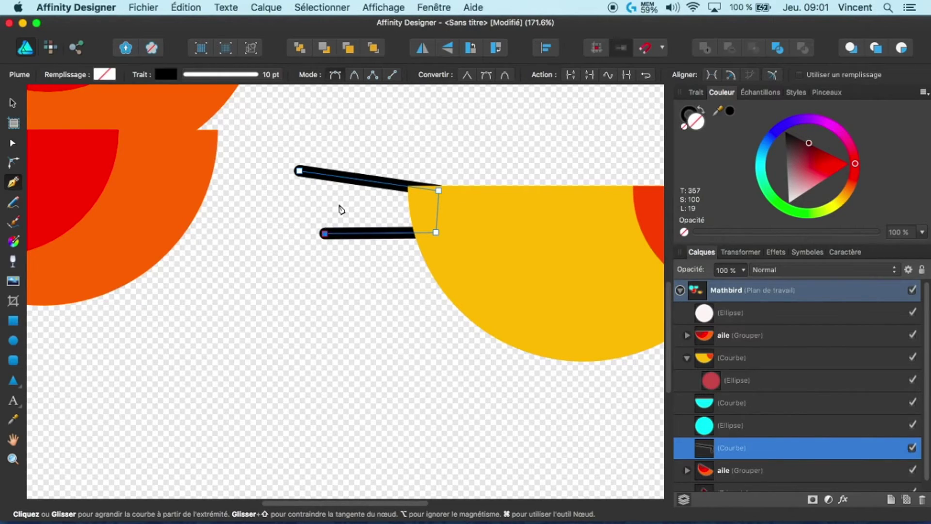
click(340, 205)
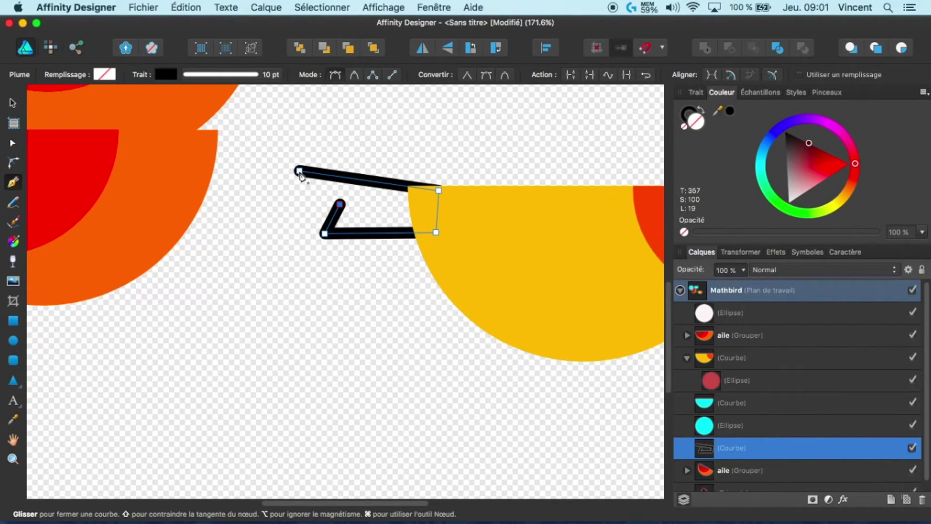
click(300, 171)
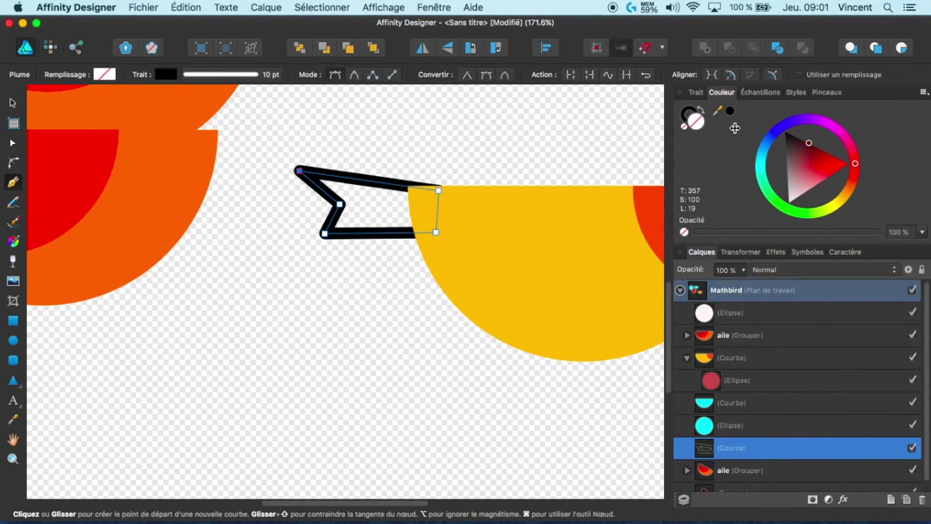
Fill the tail shape with a golden orange and remove its black outline
click(723, 90)
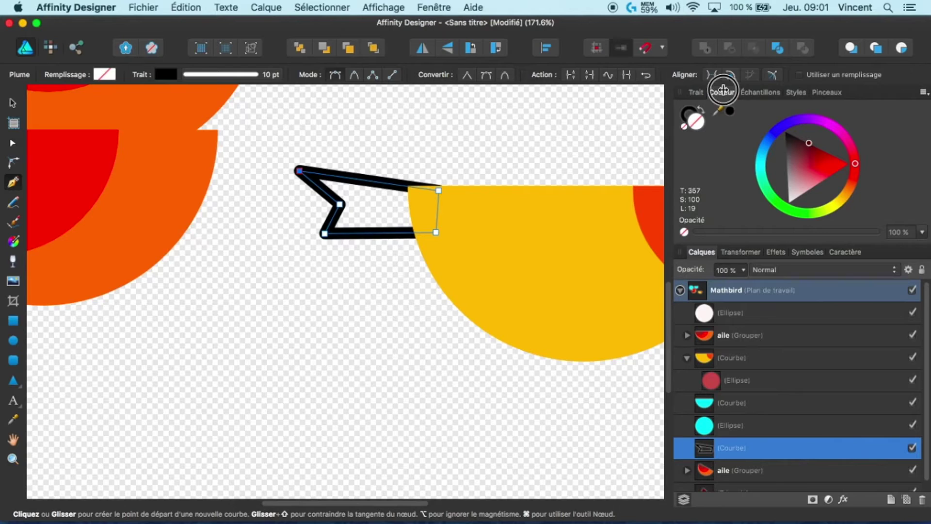
click(793, 163)
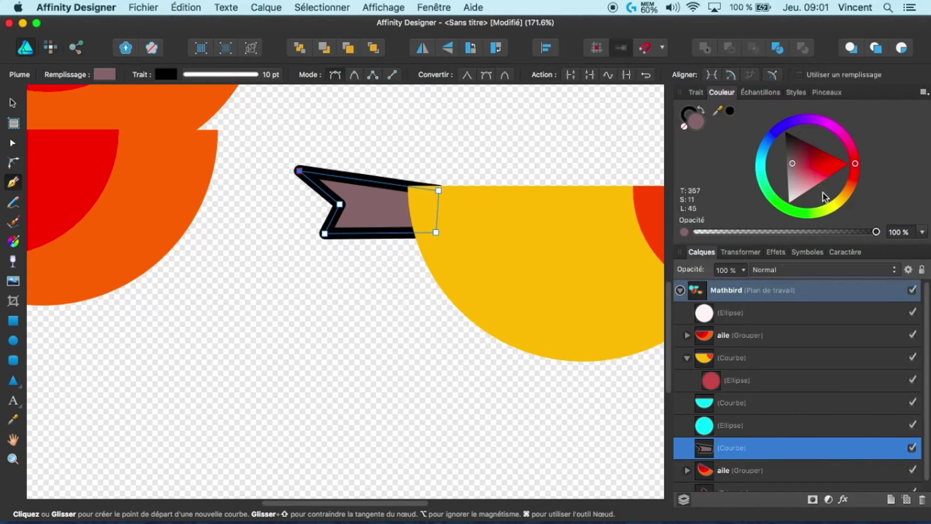
mouse_move(835, 211)
mouse_down()
mouse_move(831, 202)
mouse_move(848, 193)
mouse_move(855, 173)
mouse_move(804, 173)
mouse_move(856, 172)
mouse_move(846, 194)
mouse_up()
click(702, 93)
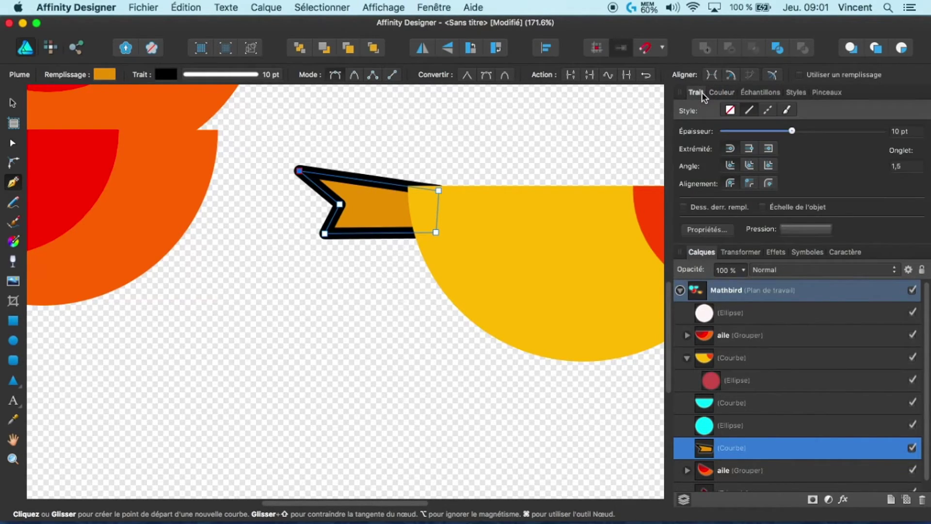
click(730, 111)
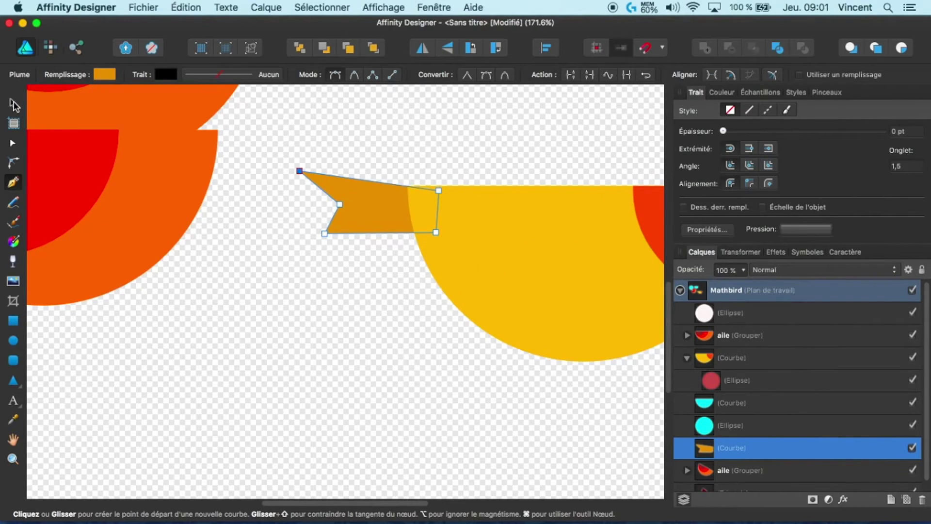
Nudge the tail slightly up and to the left, and lower its upper node inside the body to the body's top edge
click(12, 103)
mouse_move(377, 201)
mouse_down()
mouse_move(372, 169)
mouse_move(374, 199)
mouse_up()
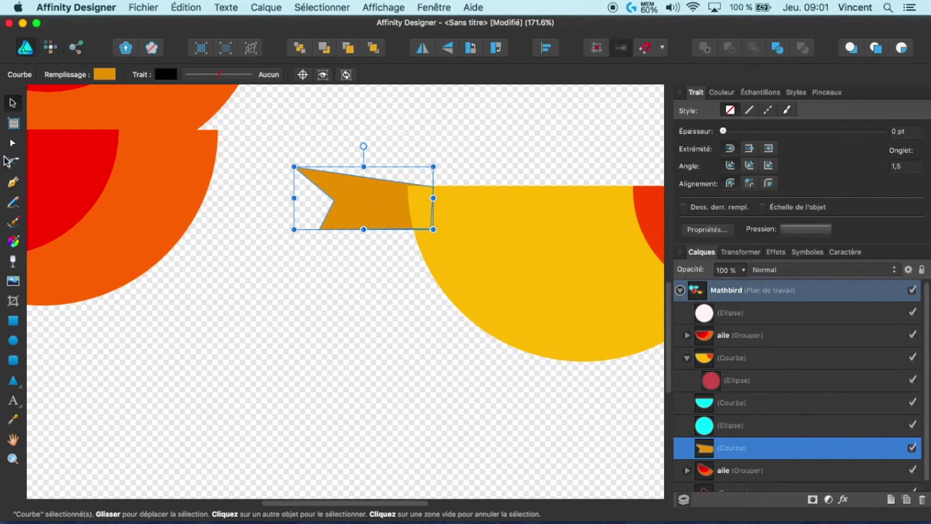
click(13, 144)
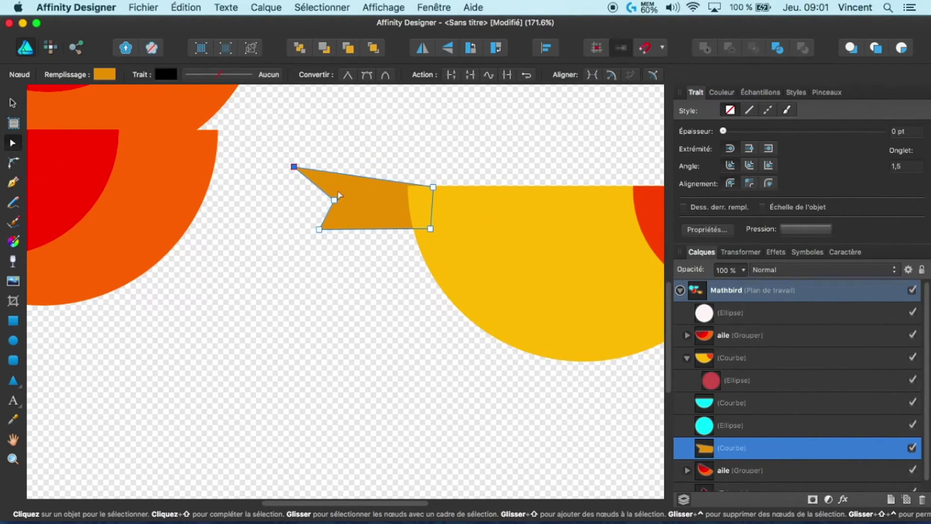
mouse_move(434, 187)
mouse_down()
mouse_move(433, 149)
mouse_move(440, 201)
mouse_move(435, 193)
mouse_up()
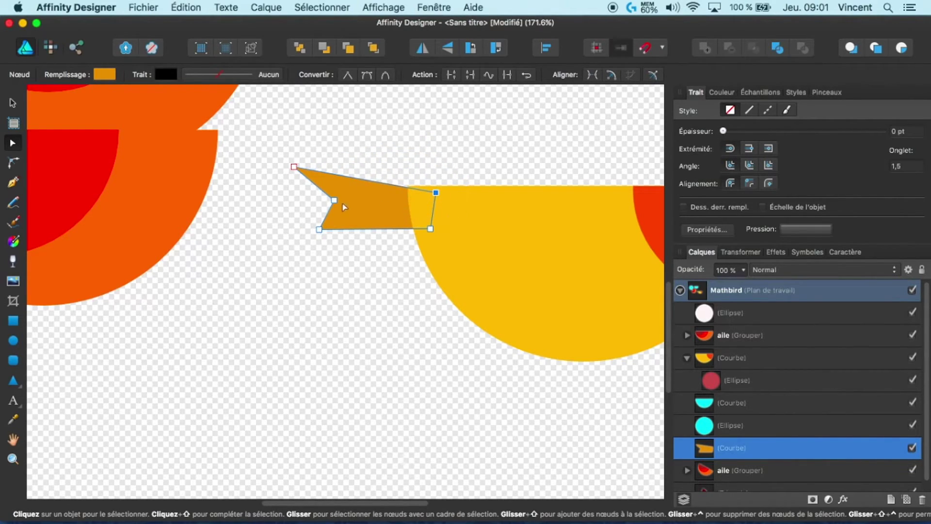
Curve both edges of the tail's rear notch, making the lower one bulge outward, and bow the tail's bottom edge slightly upward
drag(315, 189, 334, 220)
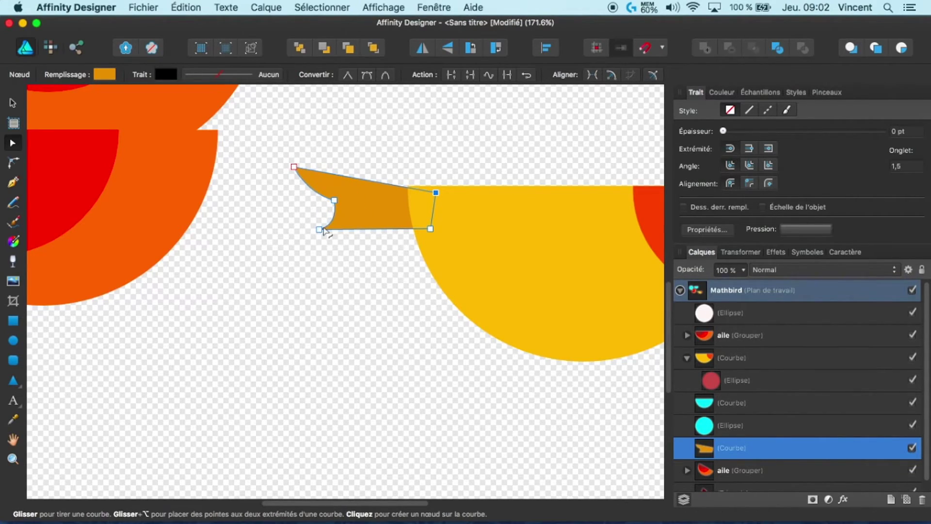
click(320, 229)
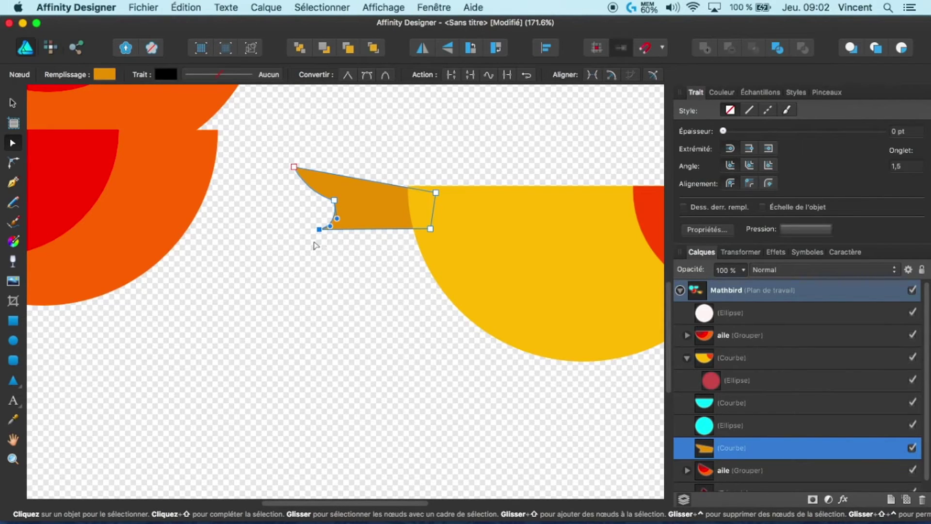
scroll(316, 246, up, 6)
scroll(358, 283, up, 5)
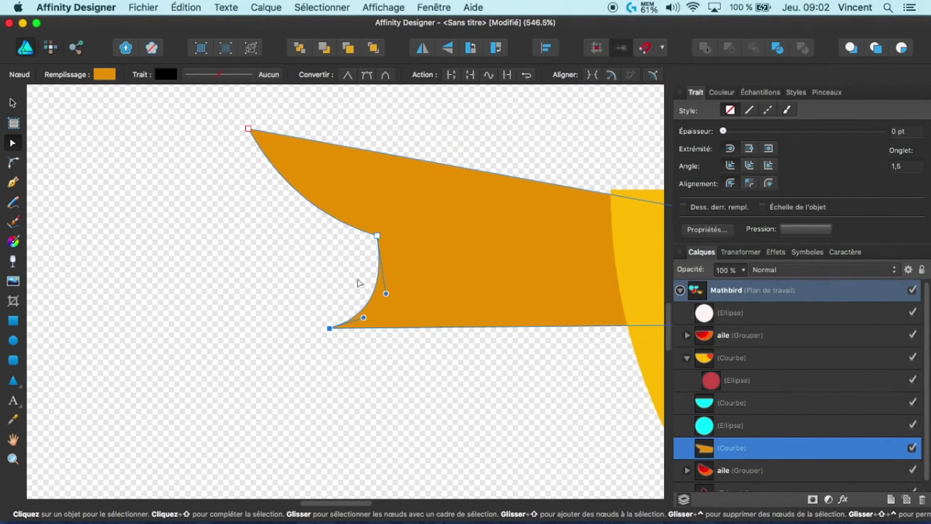
drag(363, 317, 346, 251)
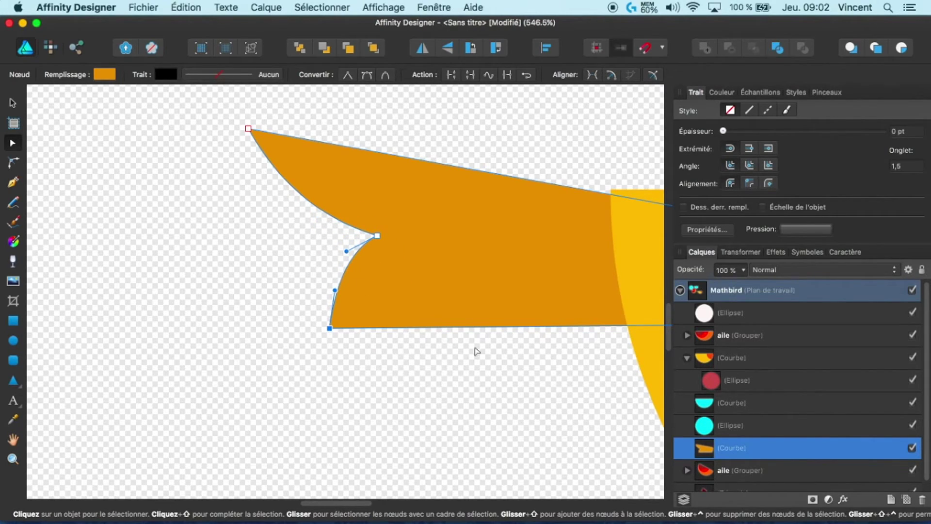
drag(503, 328, 510, 320)
Flatten the tail's bottom edge again and move its upper front node onto the body's top rear corner
scroll(447, 368, down, 10)
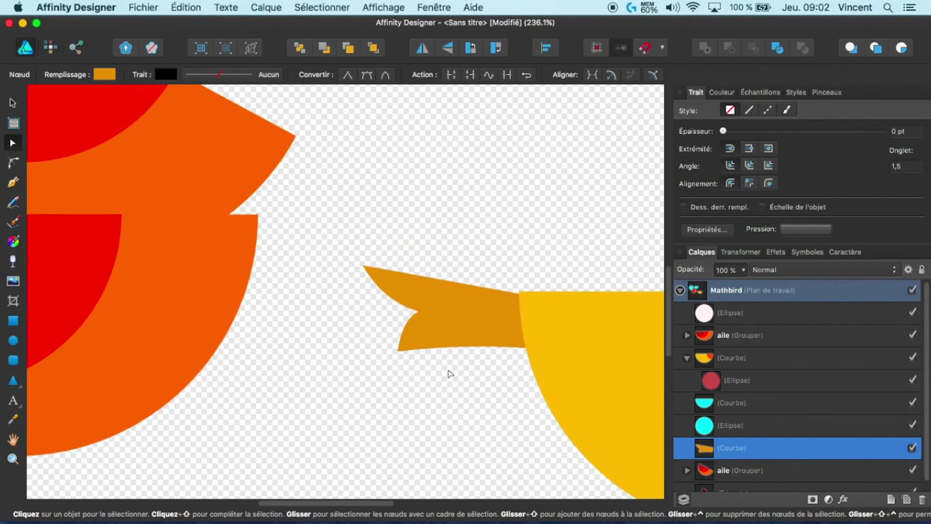
drag(318, 503, 357, 503)
click(336, 344)
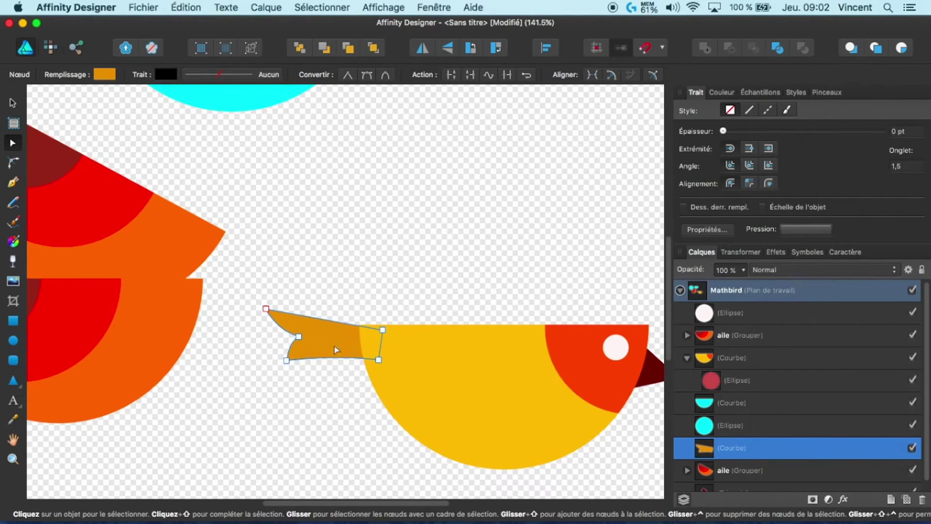
drag(331, 356, 334, 361)
drag(383, 330, 364, 329)
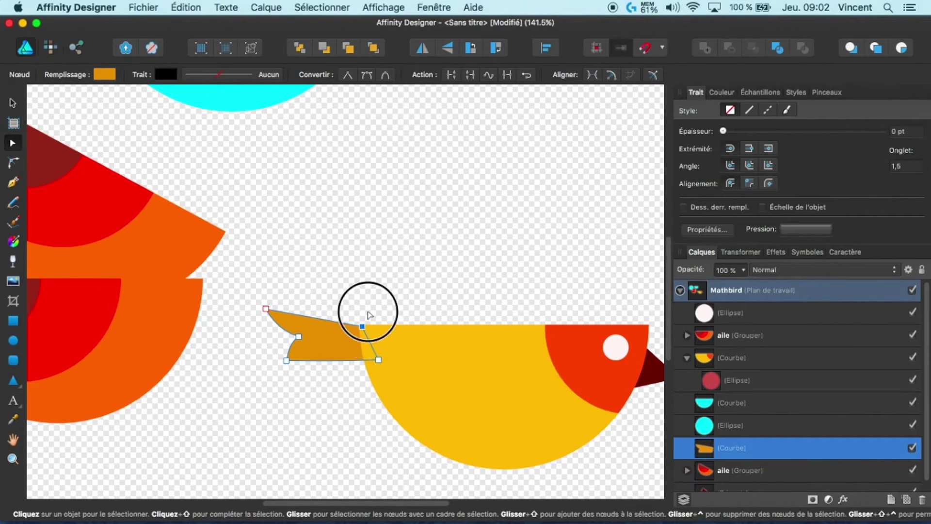
click(381, 314)
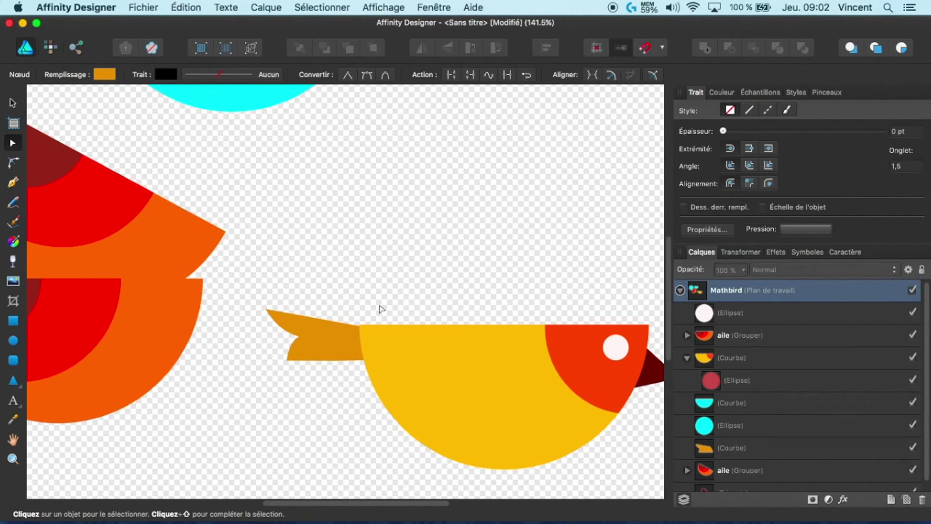
Place the tilted wing behind the tail and body, and the flat wing over the body, level with its top edge
scroll(382, 309, down, 3)
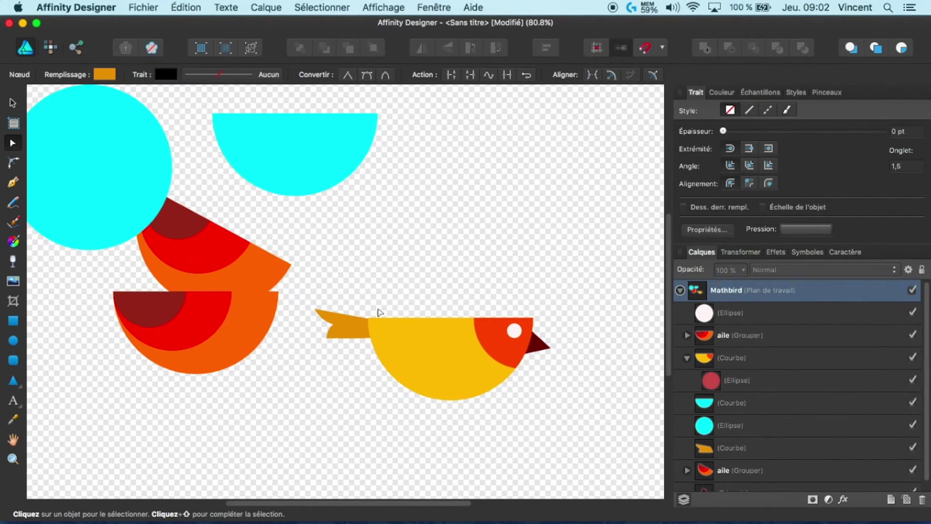
click(12, 103)
drag(197, 235, 374, 306)
drag(217, 324, 388, 354)
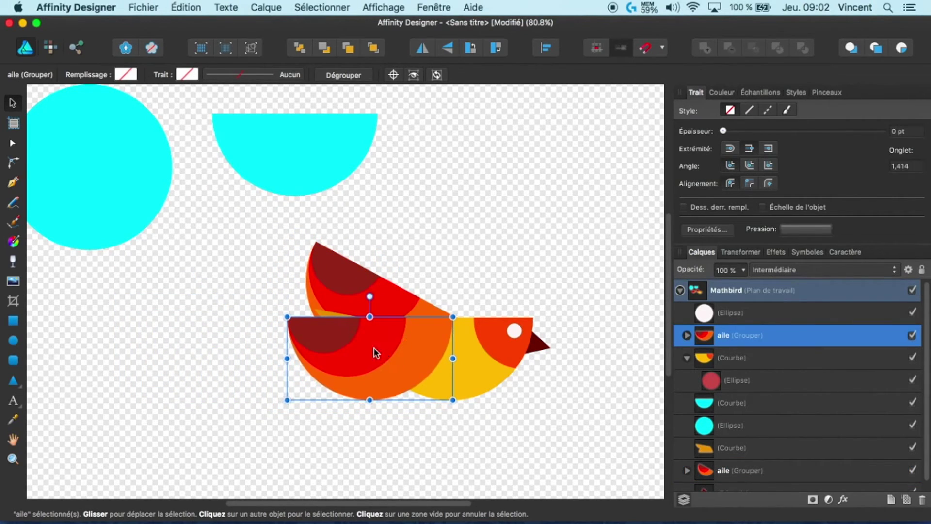
drag(318, 334, 322, 331)
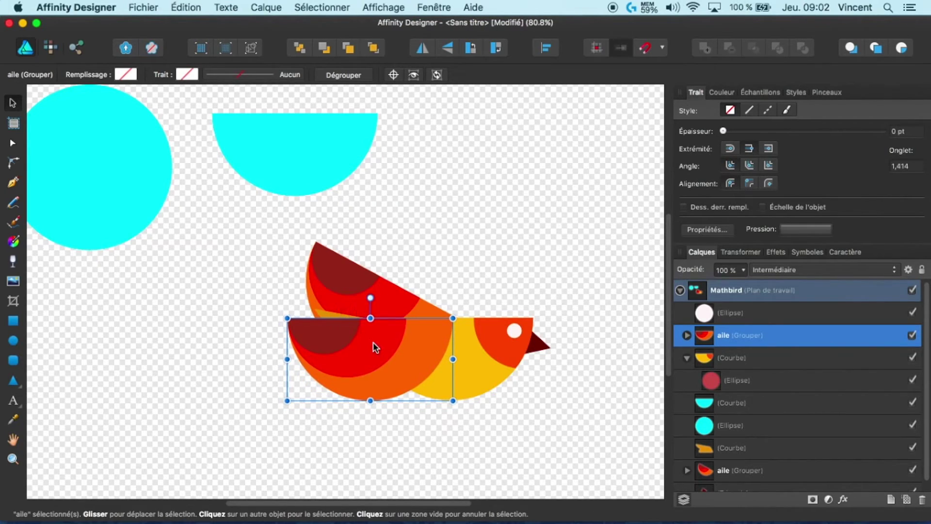
Rotate the front wing slightly counterclockwise about its front tip so its rear end drops below the tail
drag(370, 297, 369, 353)
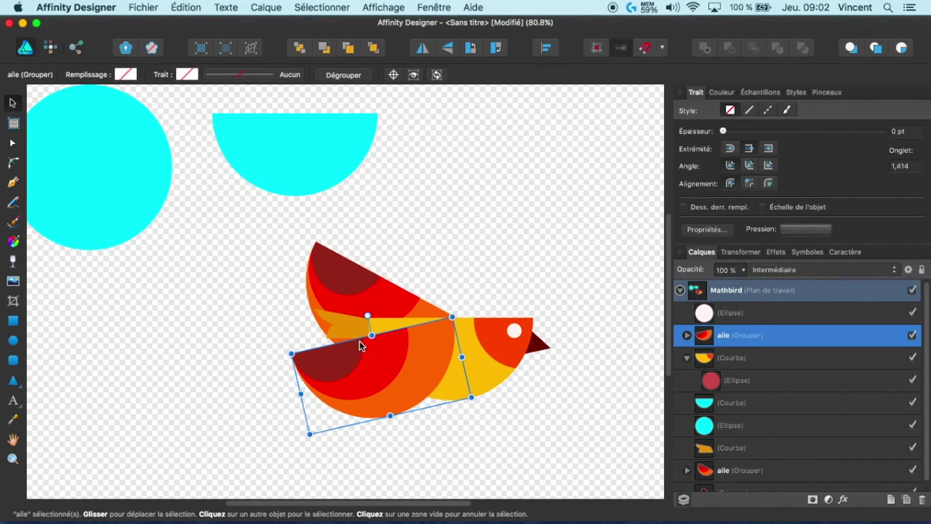
click(523, 235)
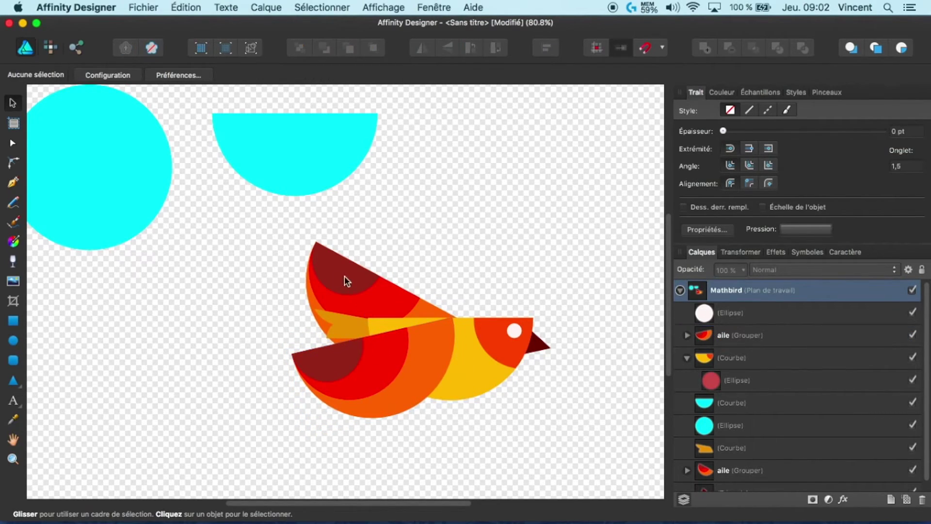
scroll(330, 279, down, 5)
scroll(330, 281, up, 6)
scroll(330, 281, down, 3)
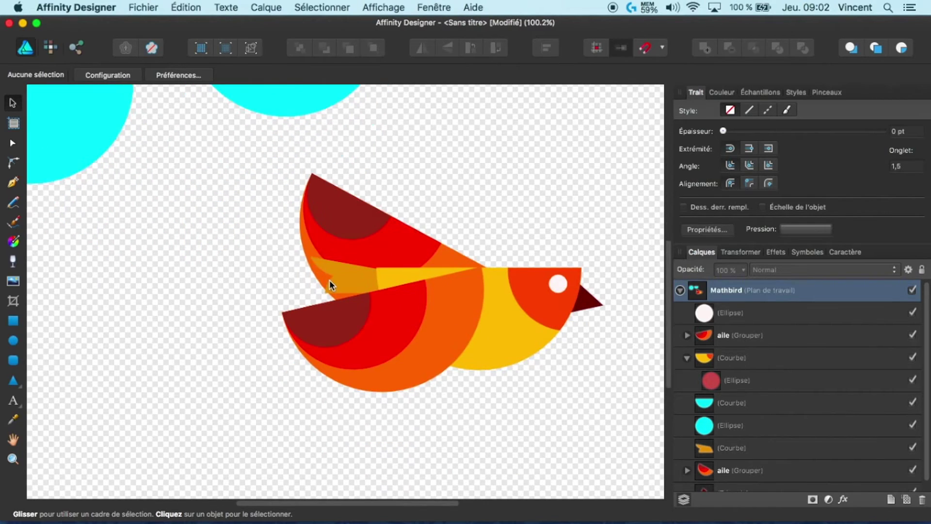
scroll(330, 281, down, 1)
Give the bird's body a linear gradient fill and insert an extra color stop at 50%
click(494, 327)
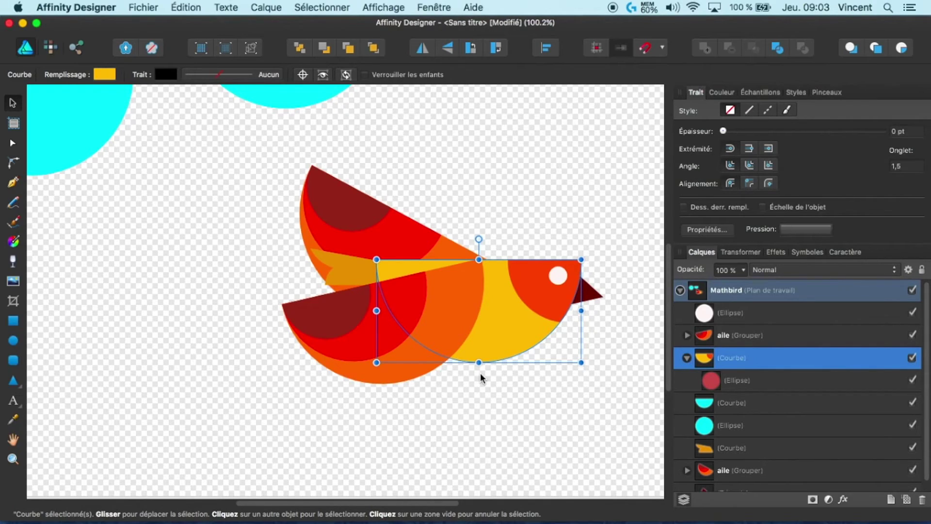
click(105, 75)
click(255, 92)
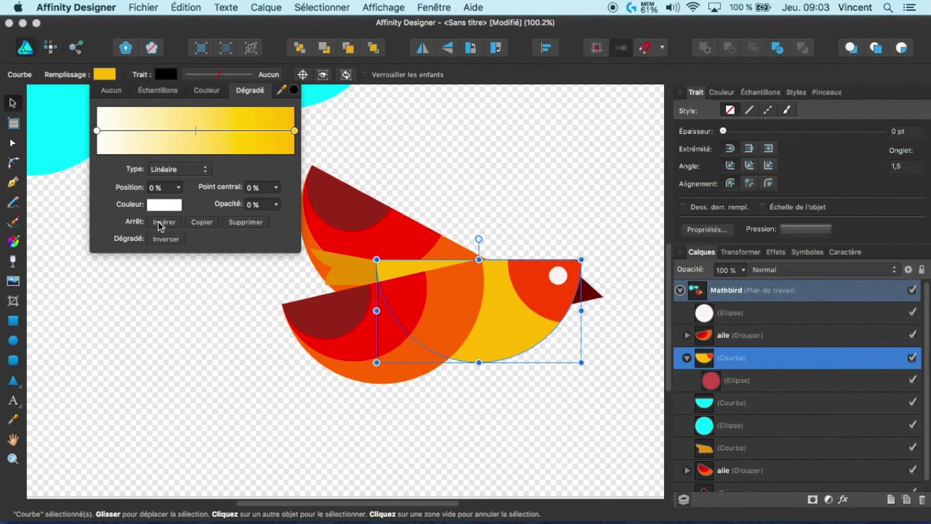
click(97, 131)
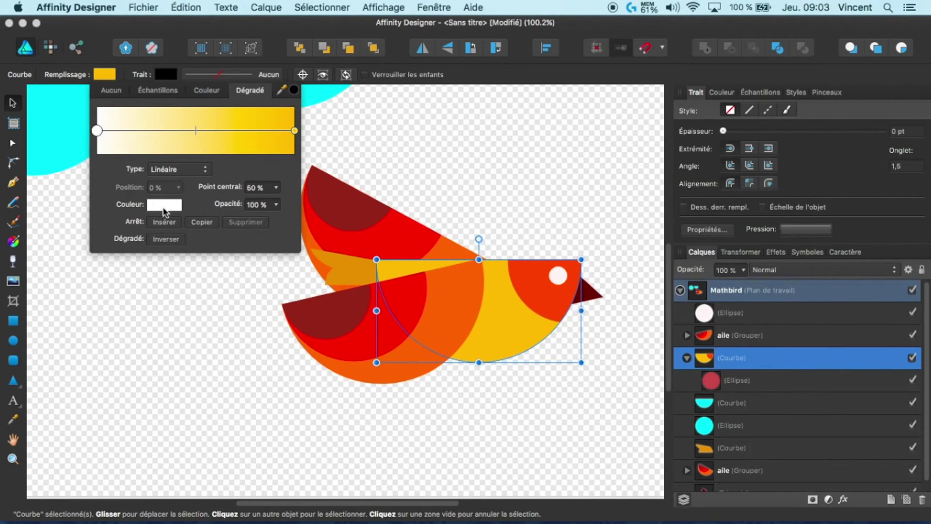
click(164, 222)
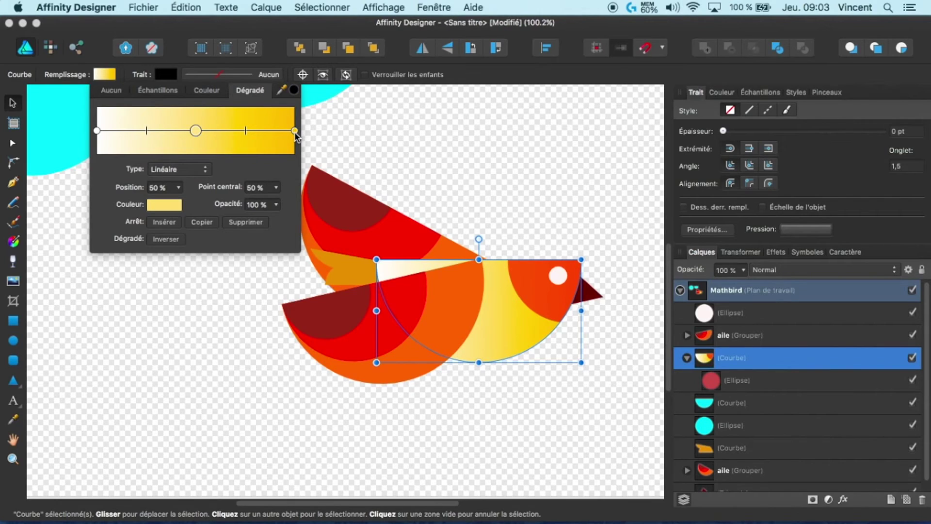
Color the first stop of the body's gradient bright red, with hue 9 and saturation 100
click(97, 131)
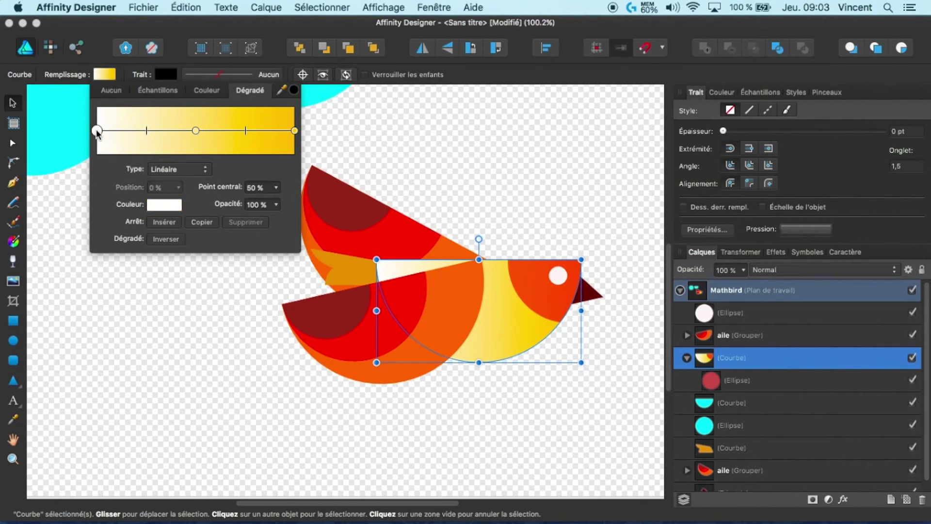
click(163, 207)
click(229, 314)
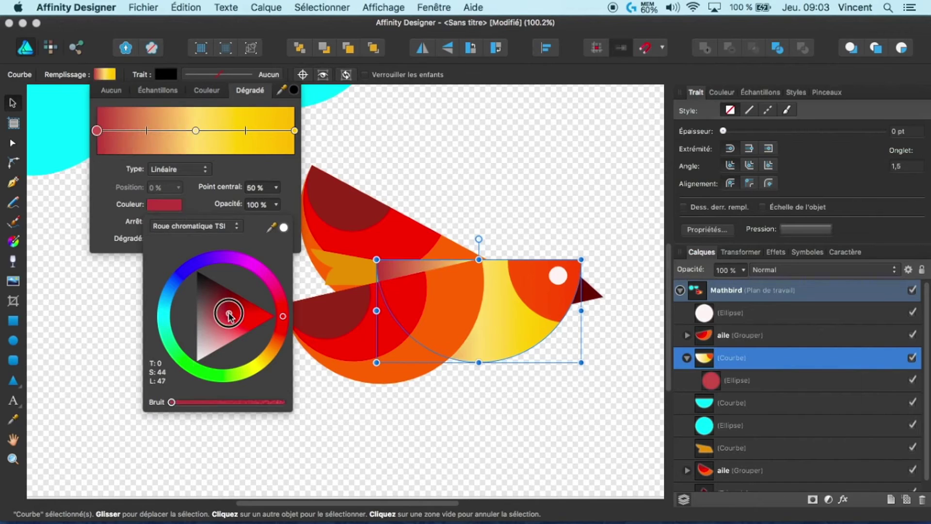
mouse_move(229, 316)
mouse_down()
mouse_move(284, 325)
mouse_move(278, 340)
mouse_move(258, 334)
mouse_move(270, 341)
mouse_move(283, 327)
mouse_up()
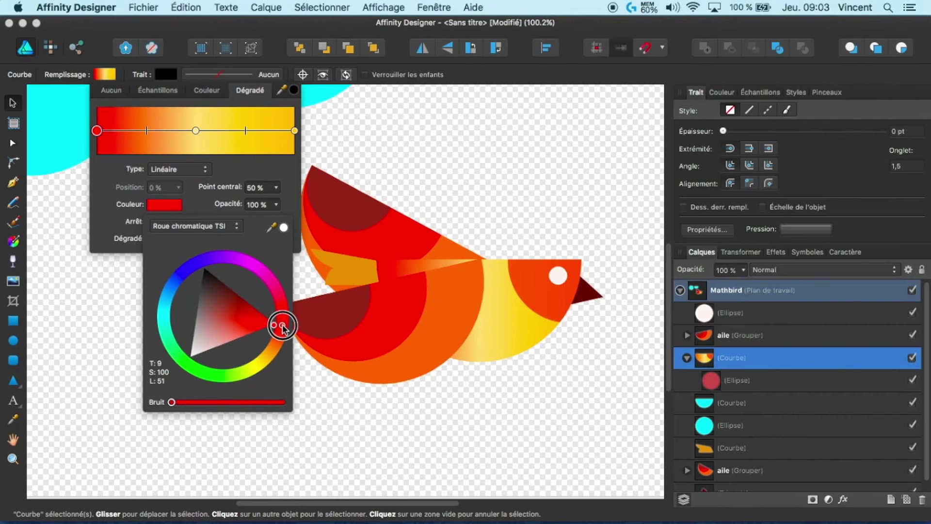
Color the middle stop of the body's gradient orange, with hue 24, saturation 96 and lightness 50
click(196, 130)
click(175, 205)
click(260, 350)
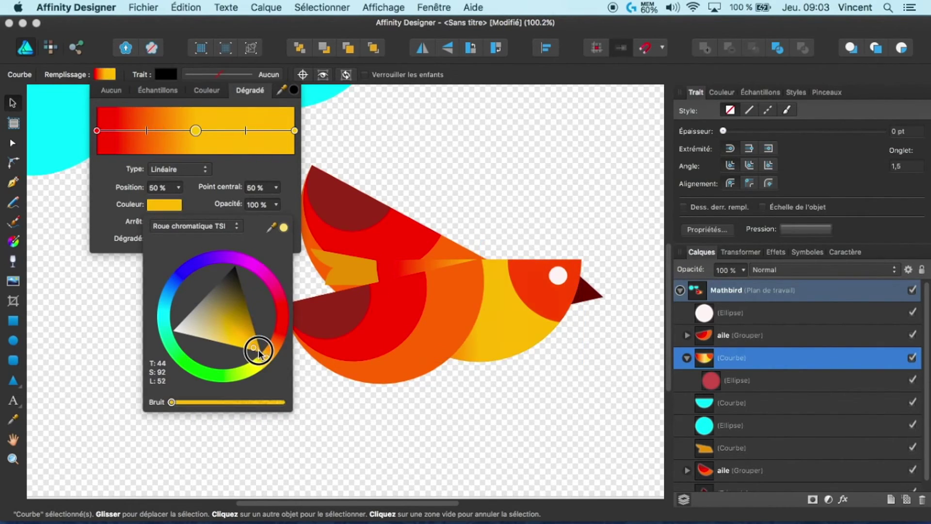
mouse_move(265, 358)
mouse_down()
mouse_move(278, 333)
mouse_move(279, 342)
mouse_up()
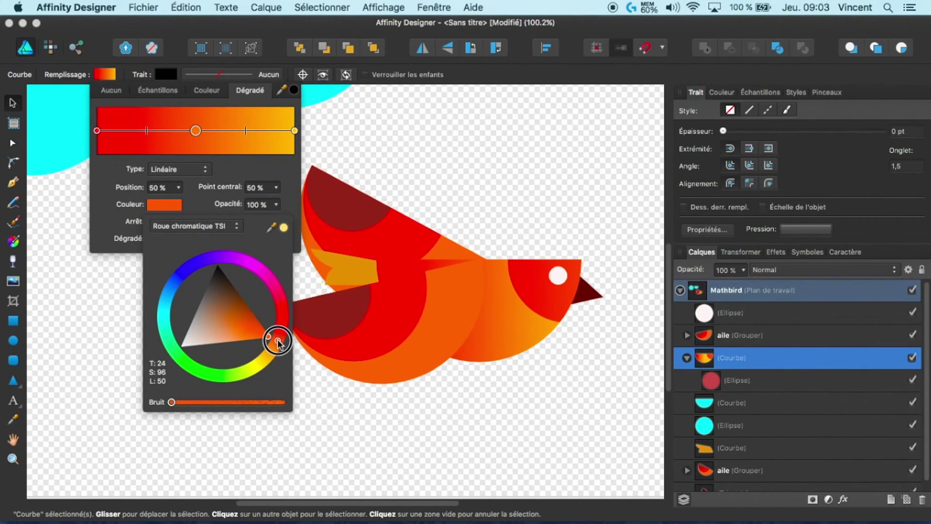
click(295, 131)
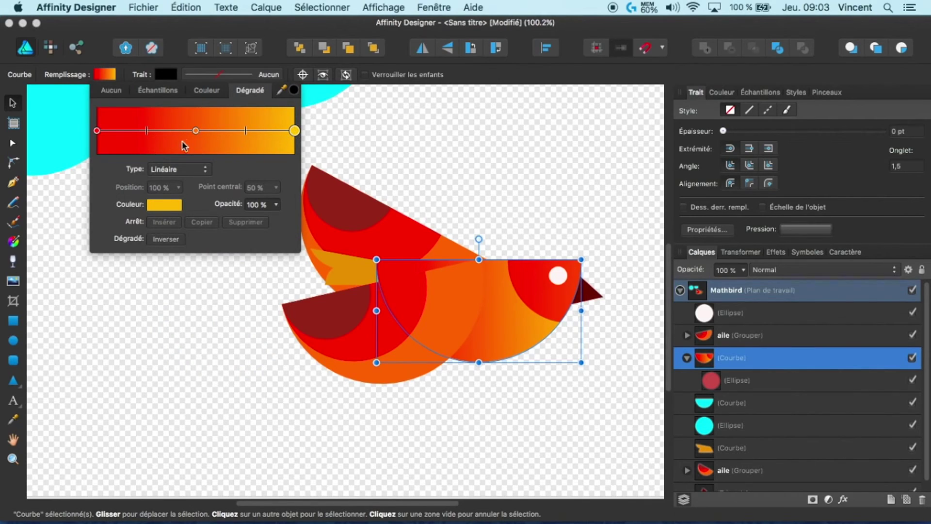
Move the gradient's orange stop to just before the middle and its red-to-orange midpoint to about 24%
mouse_move(197, 132)
mouse_down()
mouse_move(115, 136)
mouse_move(210, 132)
mouse_up()
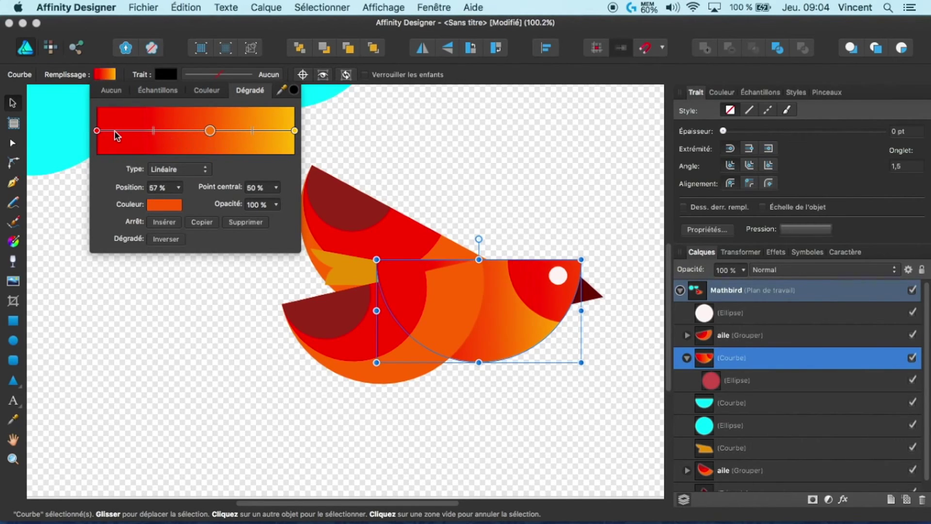
drag(151, 135, 119, 134)
drag(210, 132, 191, 137)
click(213, 380)
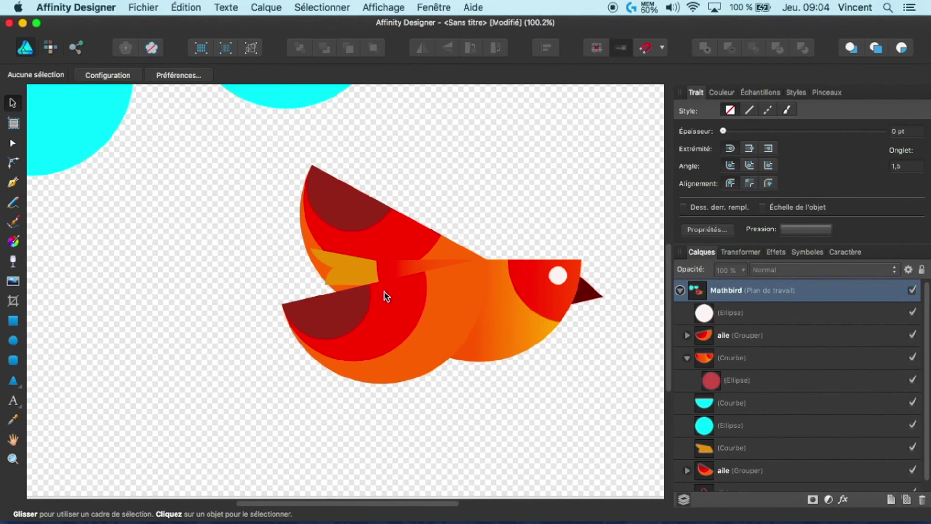
Delete the leftover cyan half-circle and cyan circle from the artboard
scroll(383, 291, down, 5)
scroll(378, 290, up, 2)
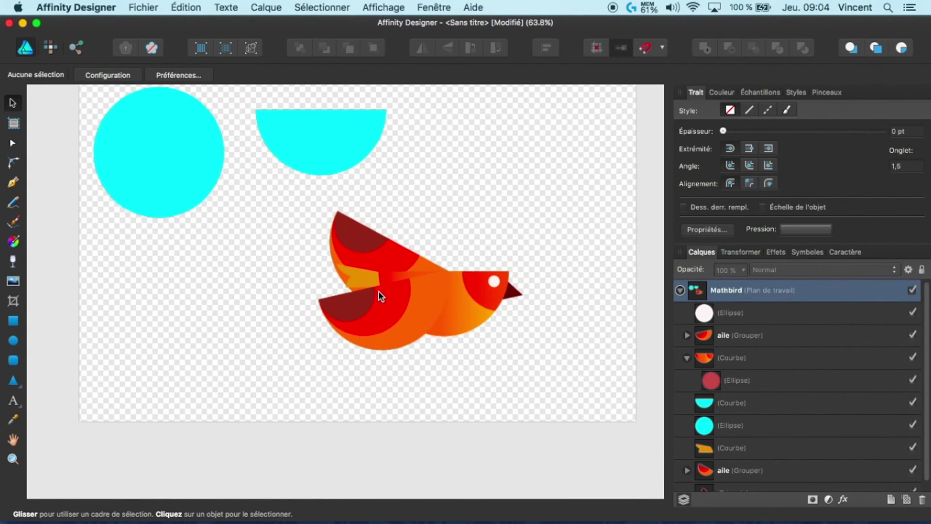
click(339, 134)
click(139, 159)
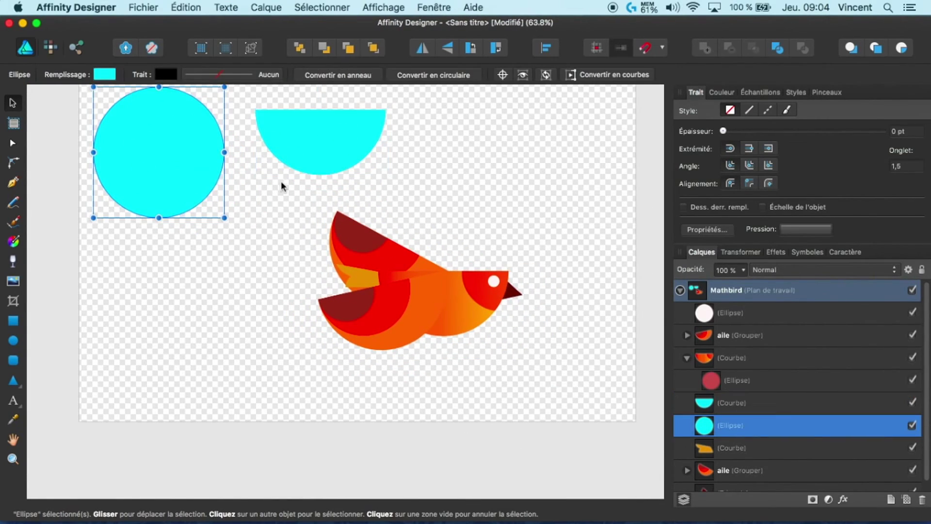
click(318, 162)
key(Delete)
click(176, 185)
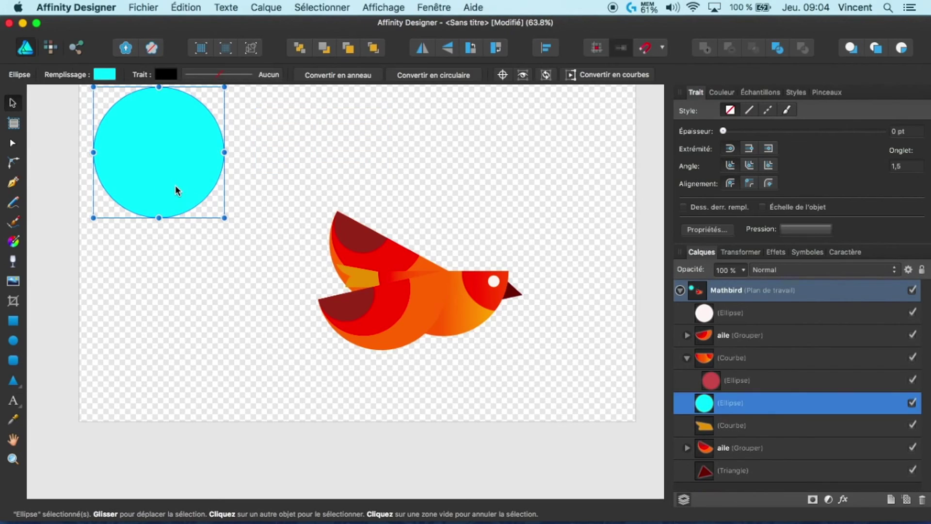
key(Delete)
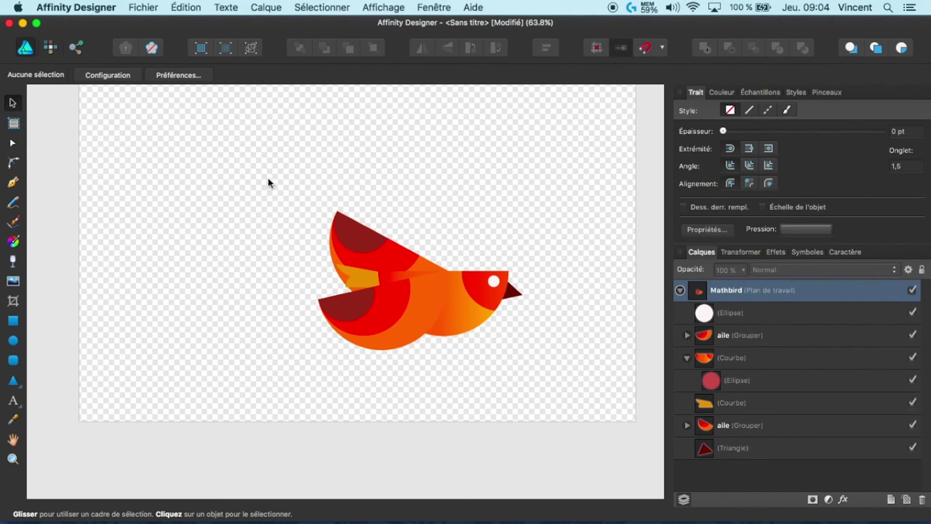
Draw a large background rectangle around the bird and send it behind all the other shapes
click(13, 321)
drag(248, 152, 573, 412)
click(300, 48)
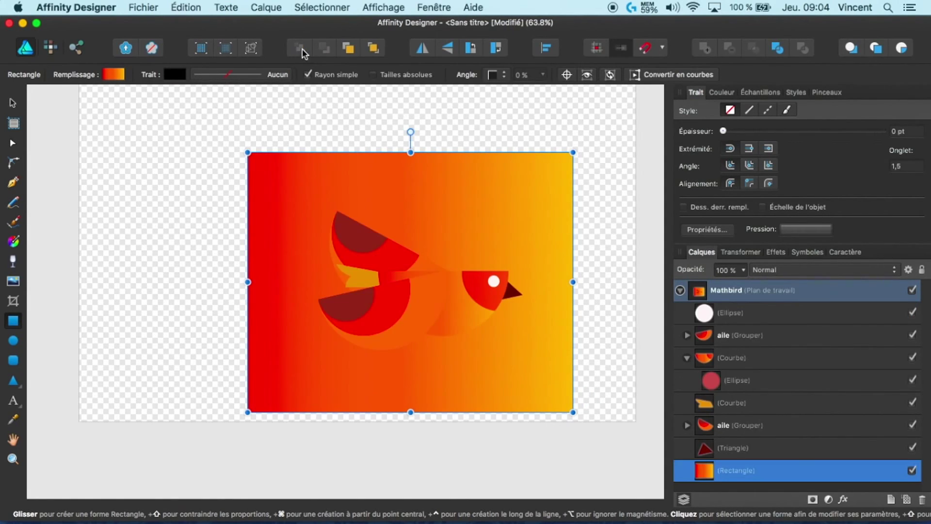
Reverse the color order of the background rectangle's gradient
click(114, 74)
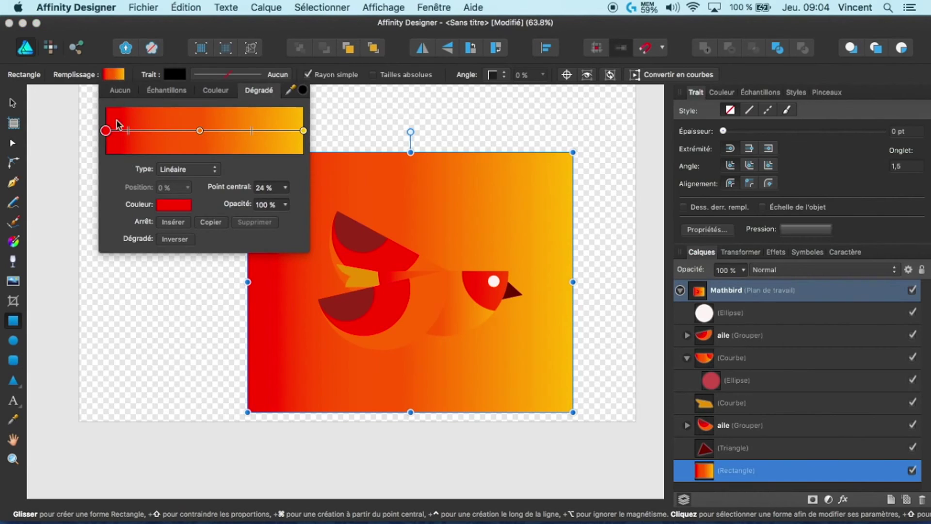
click(183, 240)
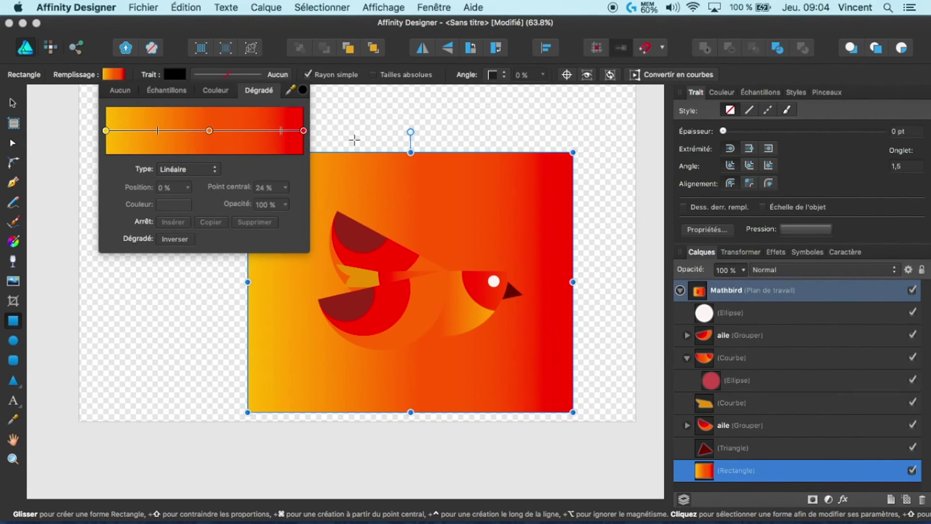
click(359, 120)
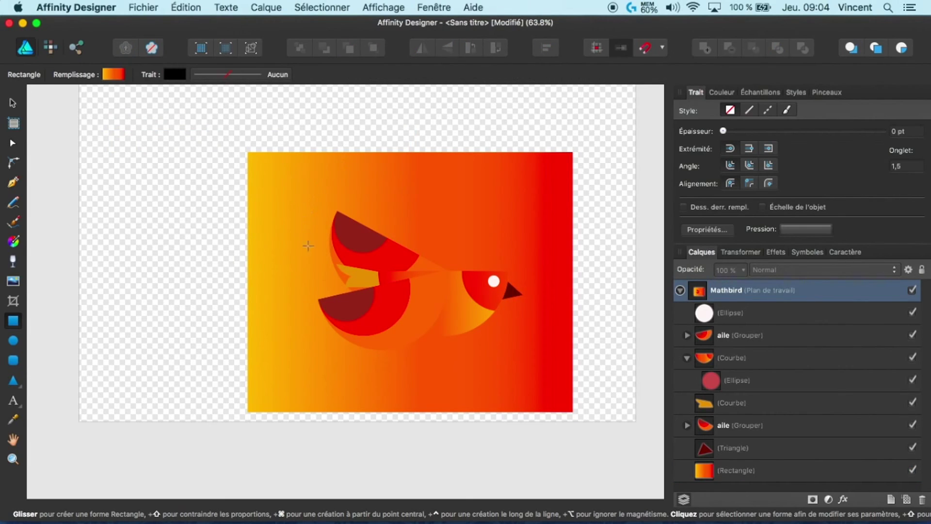
Angle the rectangle's gradient diagonally, from red in its lower-left corner to yellow in its upper-right, with the orange stop nearer the red end
click(13, 103)
click(434, 207)
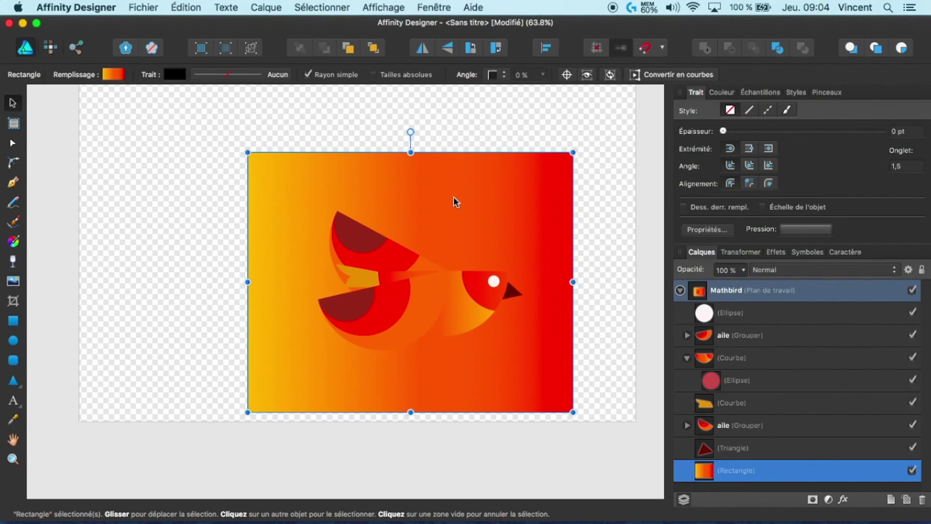
key(g)
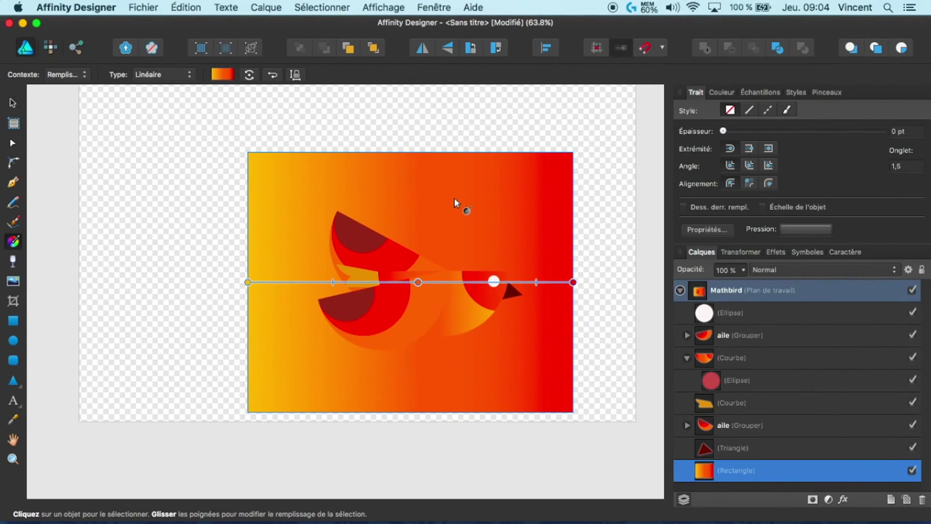
drag(574, 283, 529, 160)
drag(248, 282, 248, 409)
click(401, 288)
drag(401, 288, 350, 327)
click(158, 243)
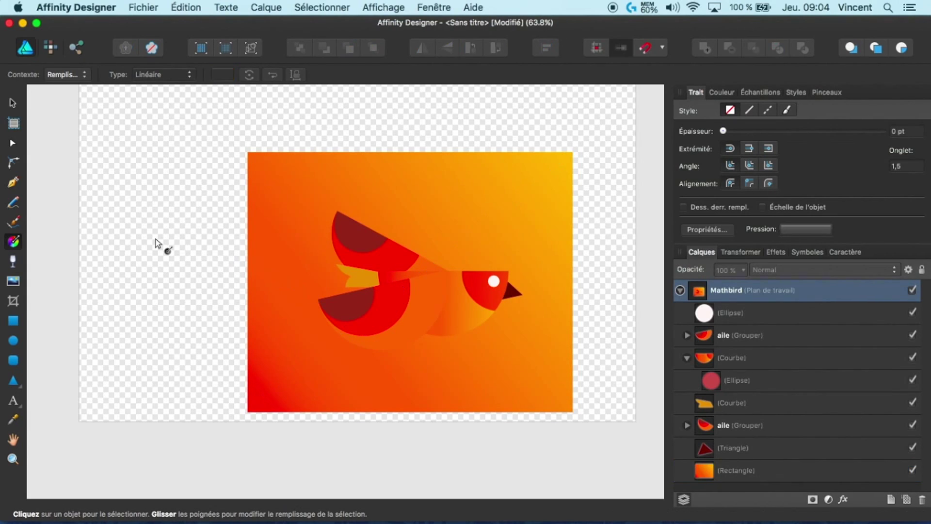